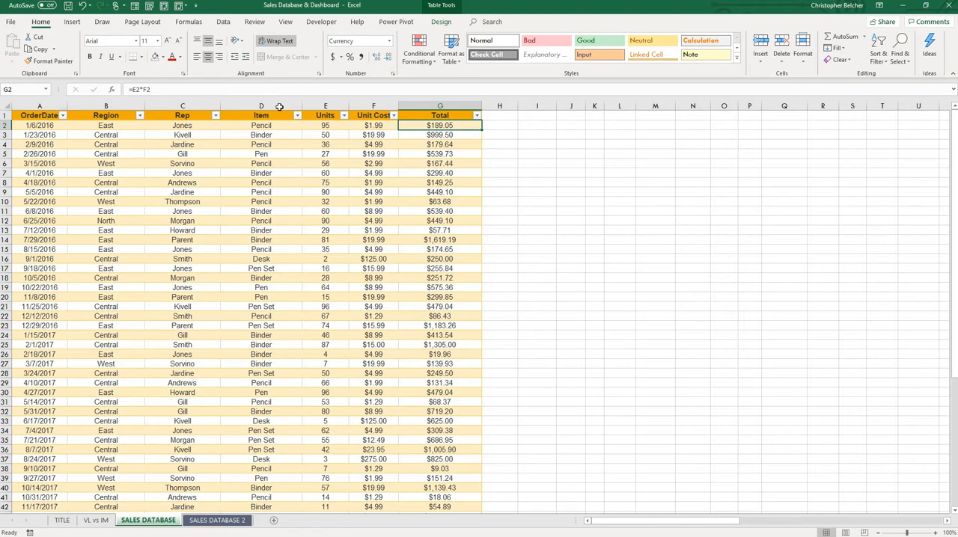
Examine the sales table's column headers, the record in row 8 and the extent of the data.
drag(45, 116, 445, 116)
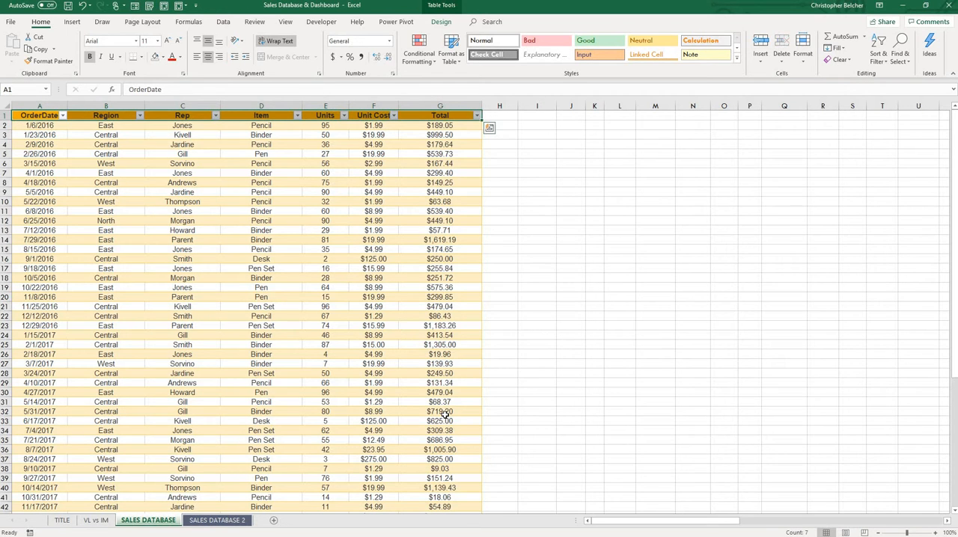
scroll(444, 413, down, 3)
scroll(446, 426, up, 3)
click(75, 175)
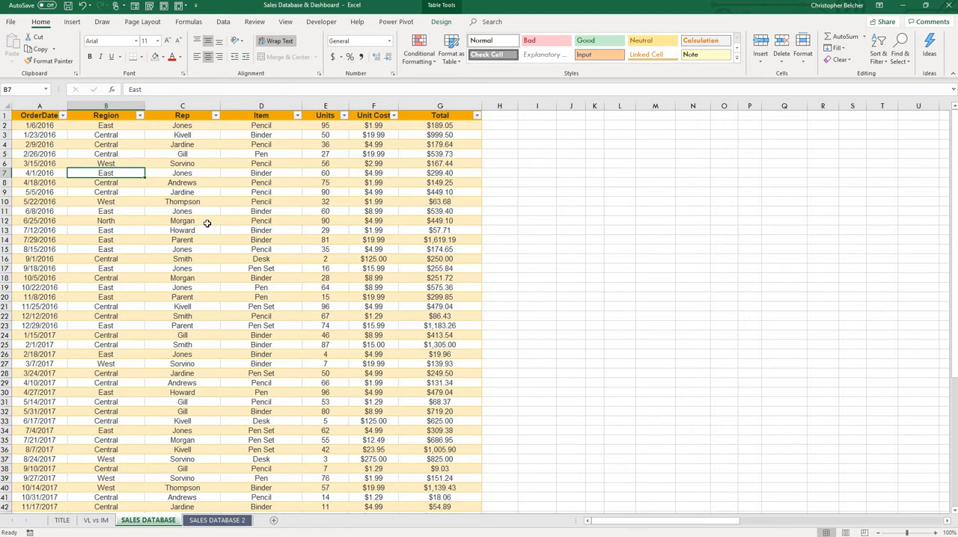
click(66, 115)
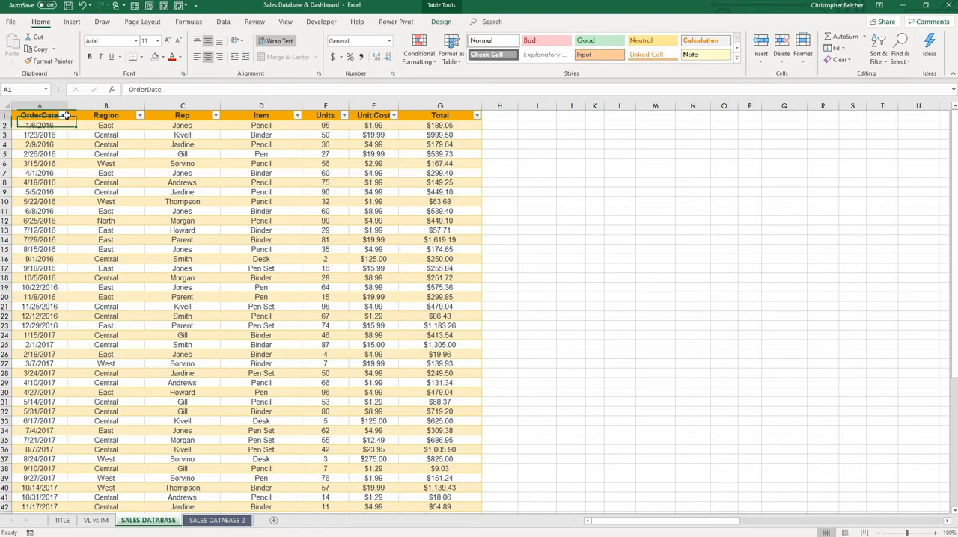
drag(66, 115, 449, 116)
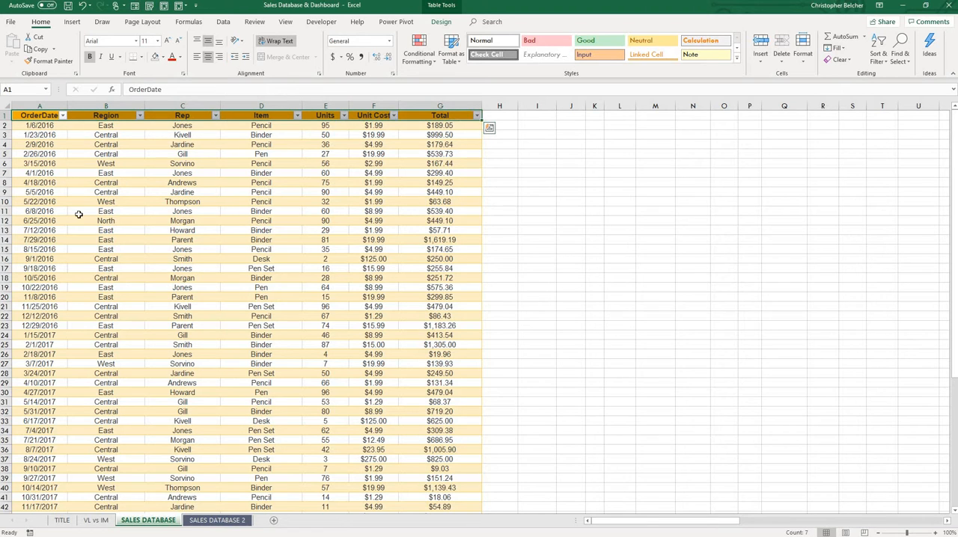
click(4, 182)
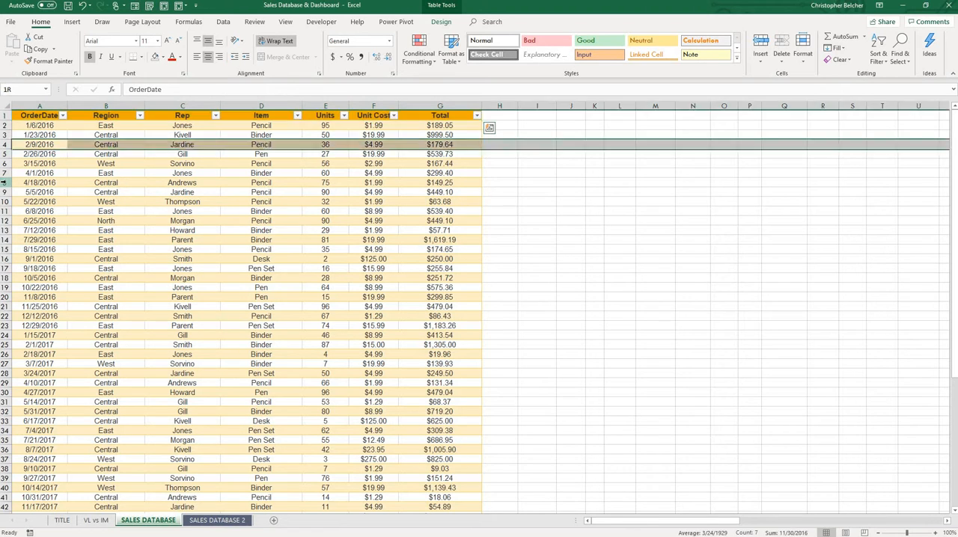
drag(36, 182, 340, 183)
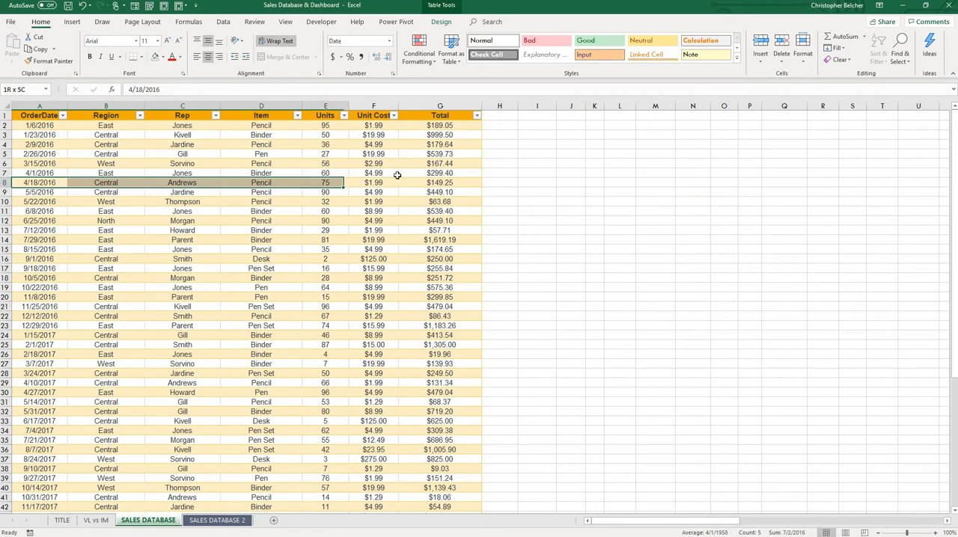
drag(397, 175, 427, 182)
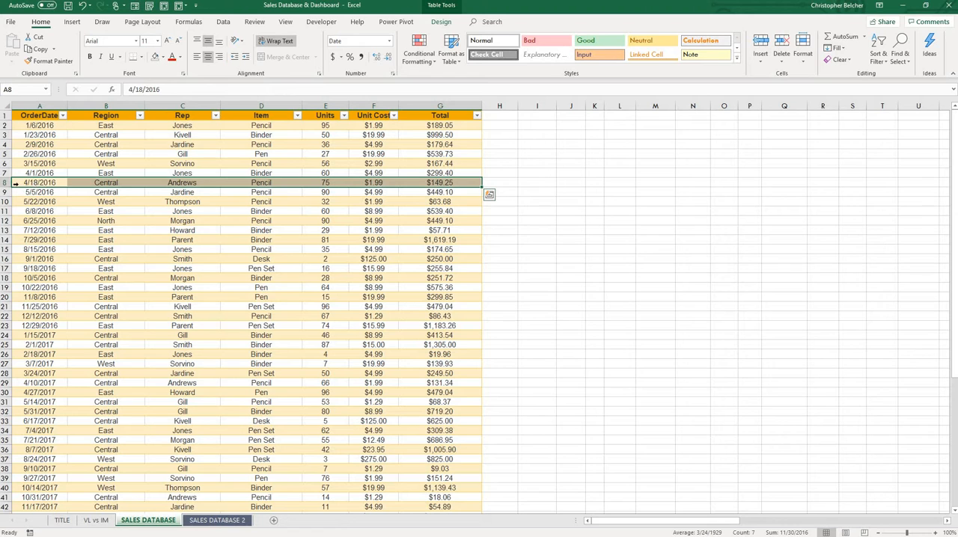
drag(425, 182, 37, 182)
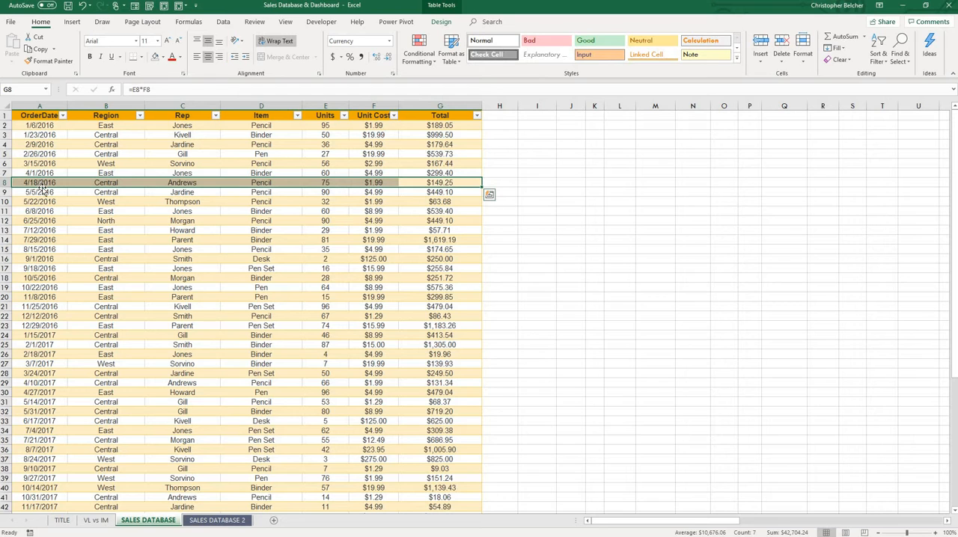
drag(29, 182, 456, 183)
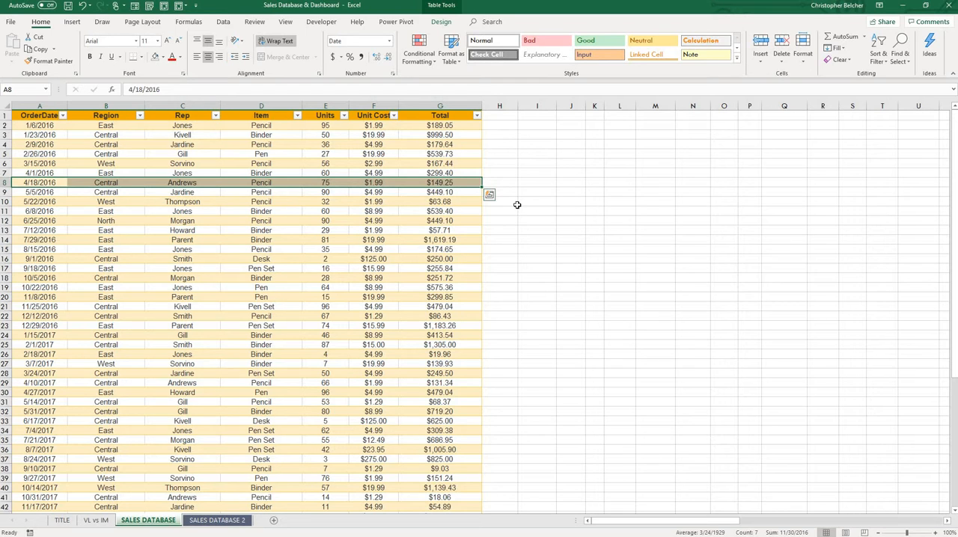
scroll(521, 283, down, 5)
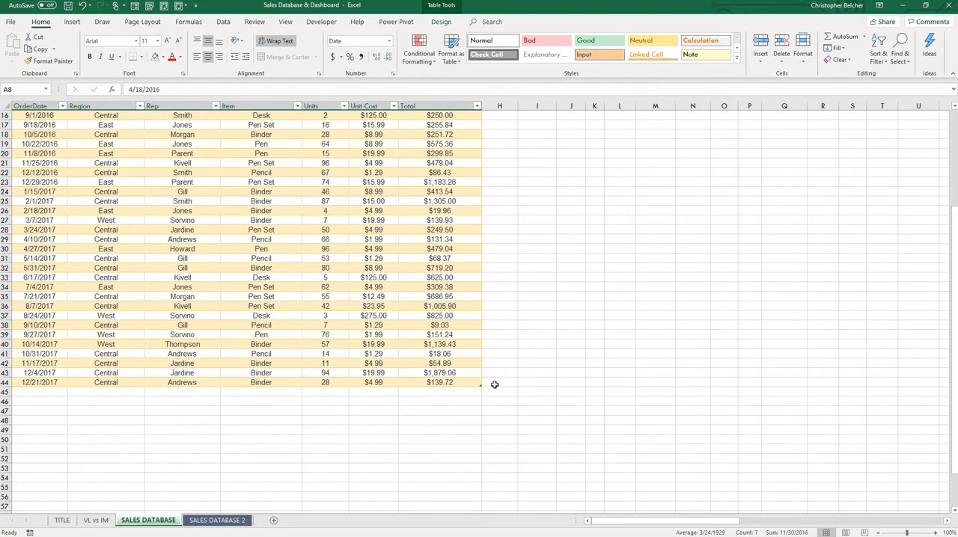
scroll(493, 385, up, 5)
click(556, 259)
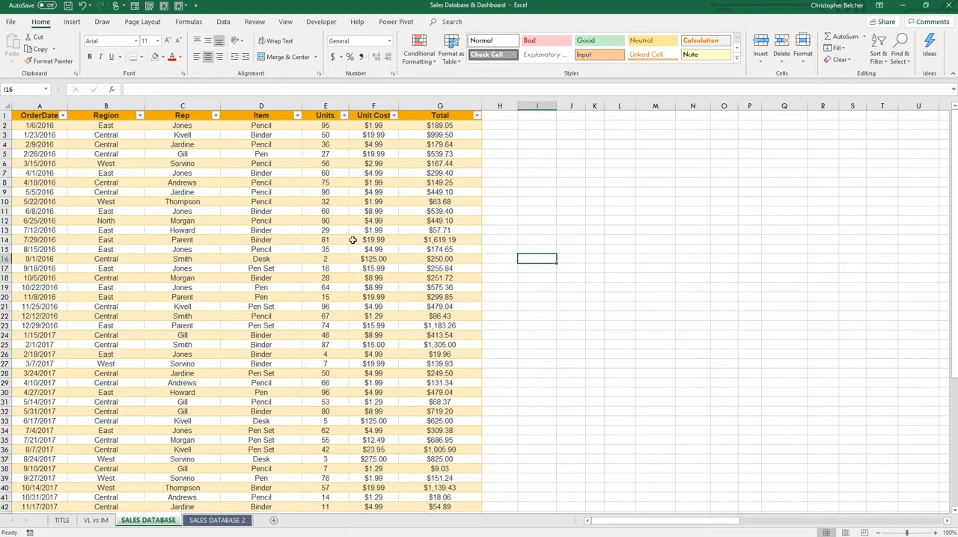
Create a PivotTable from the sales table (Table6) on the existing SALES DATABASE worksheet at cell J1.
click(43, 116)
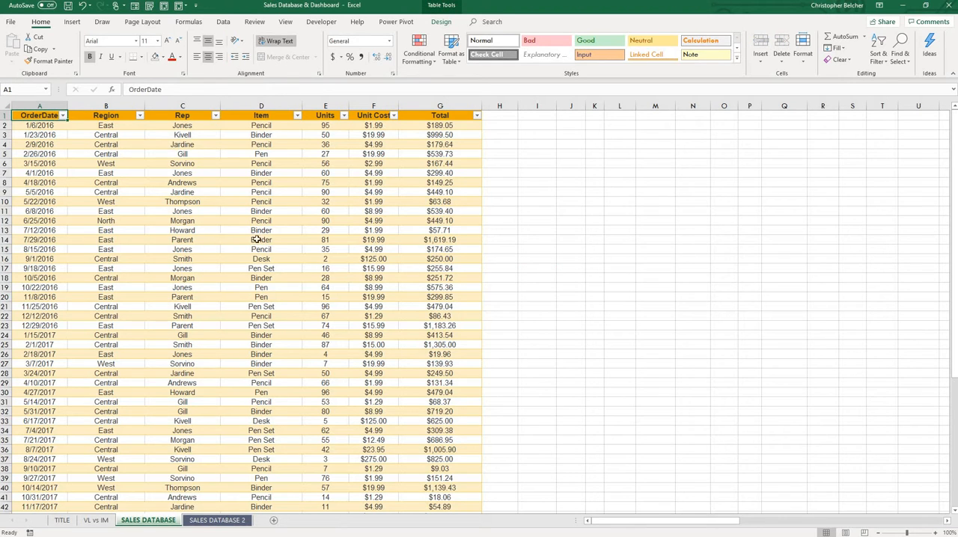
click(73, 22)
click(10, 47)
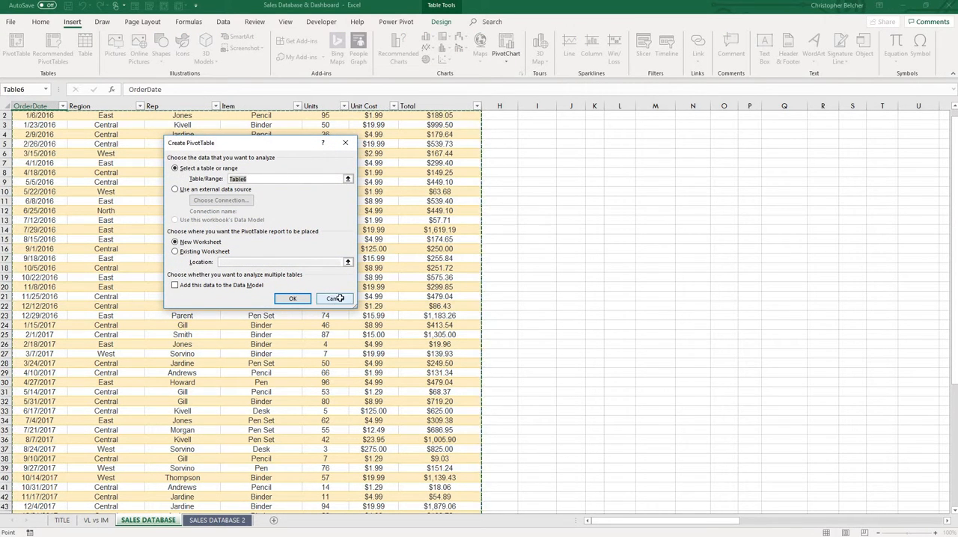
click(335, 299)
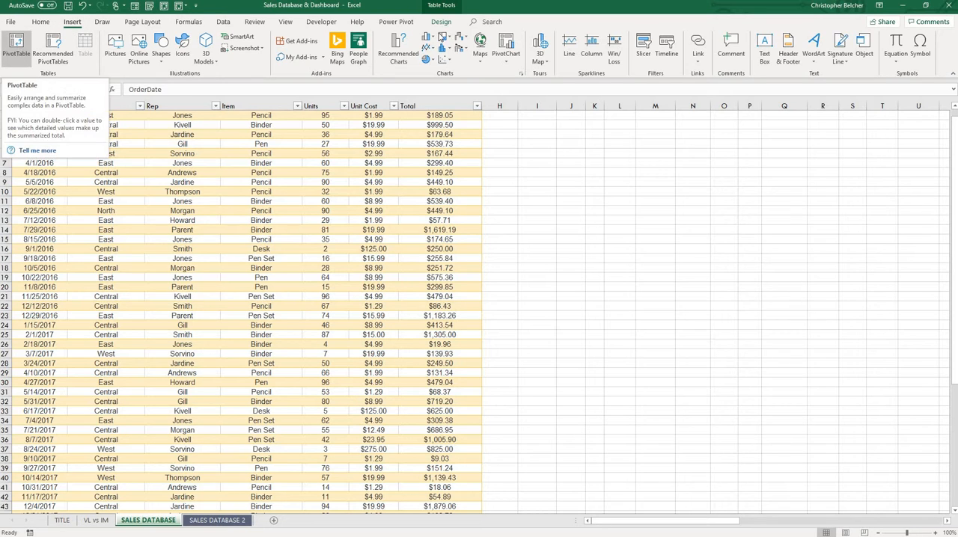
click(18, 47)
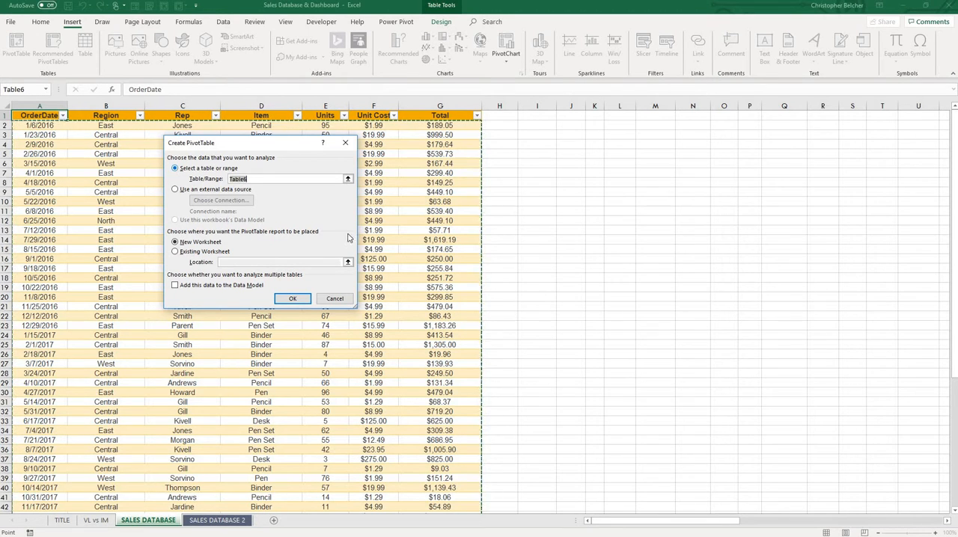
scroll(527, 382, down, 3)
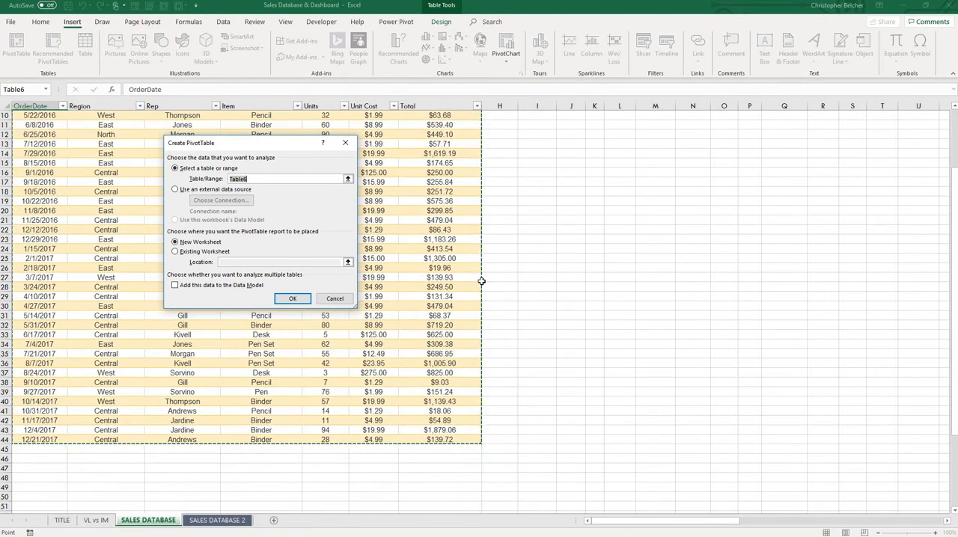
scroll(464, 187, up, 3)
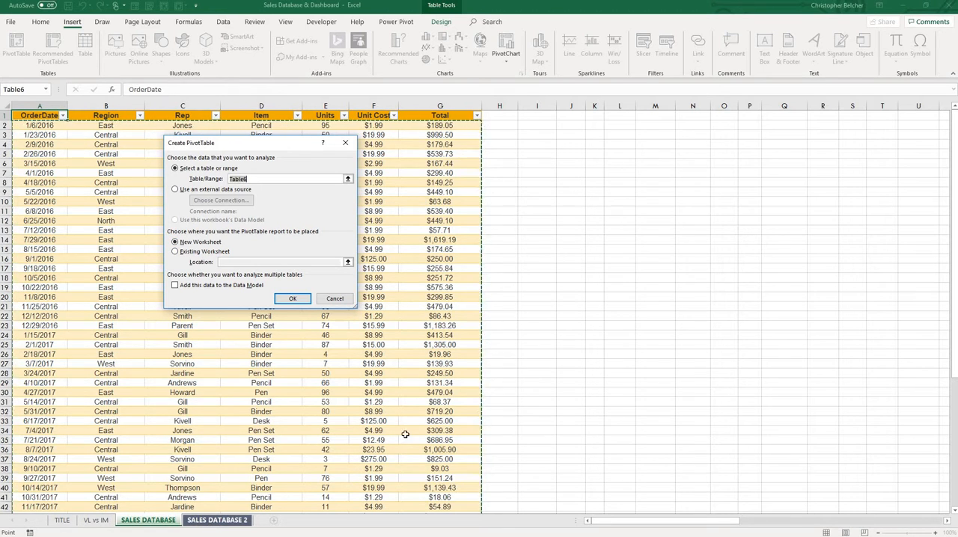
click(175, 252)
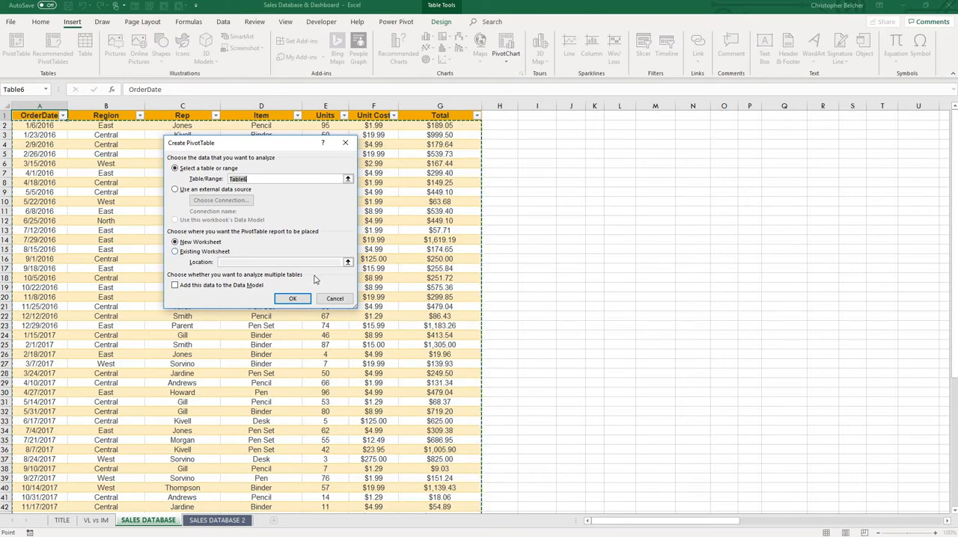
click(578, 115)
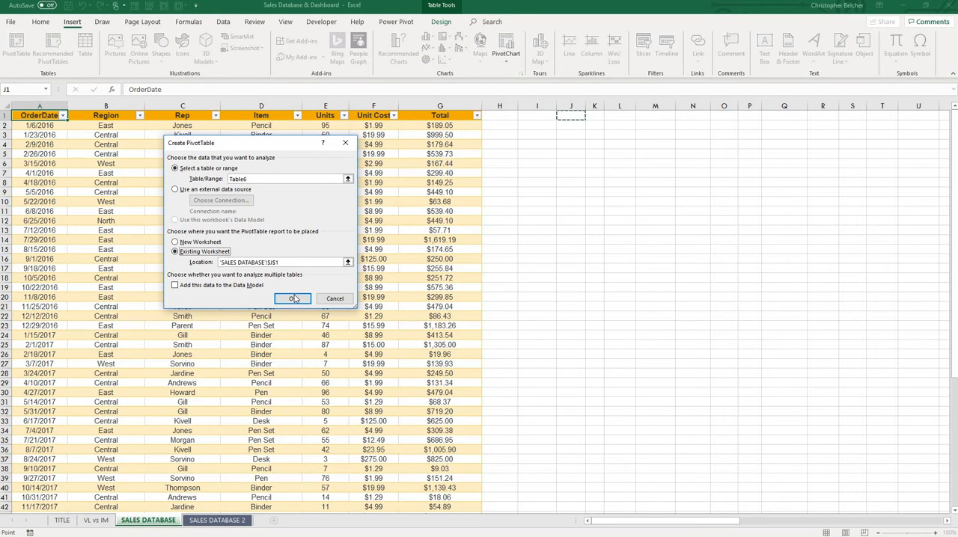
click(293, 298)
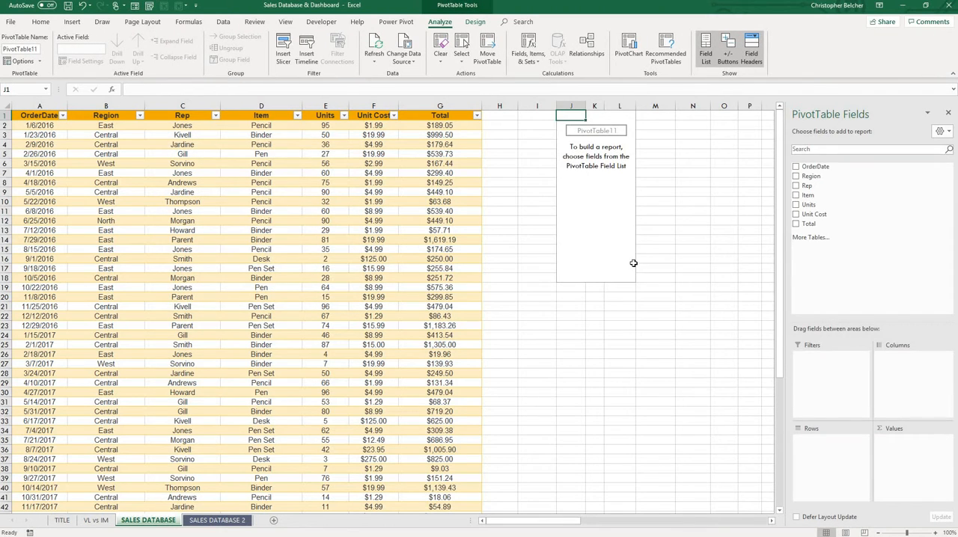
Widen column K beneath the empty PivotTable placeholder.
click(630, 262)
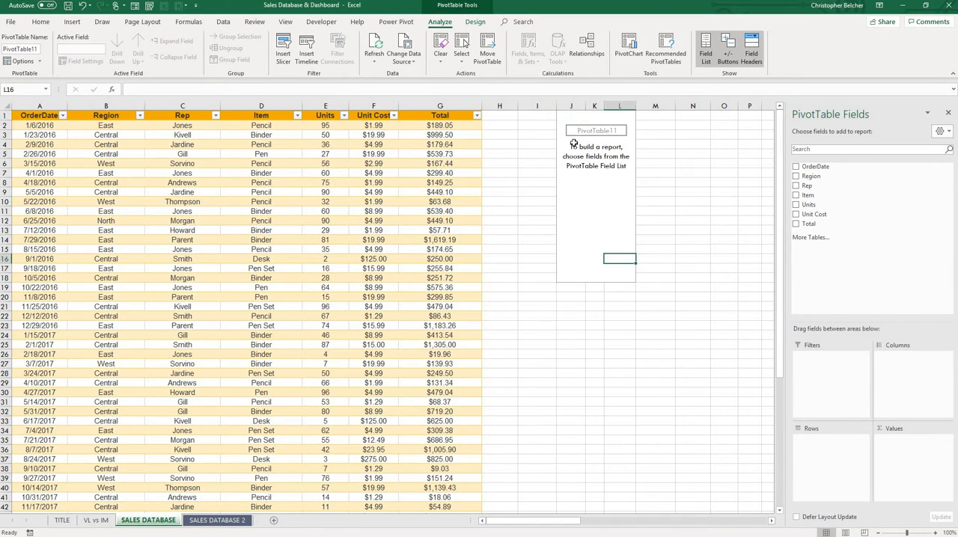
click(595, 105)
drag(636, 101, 649, 100)
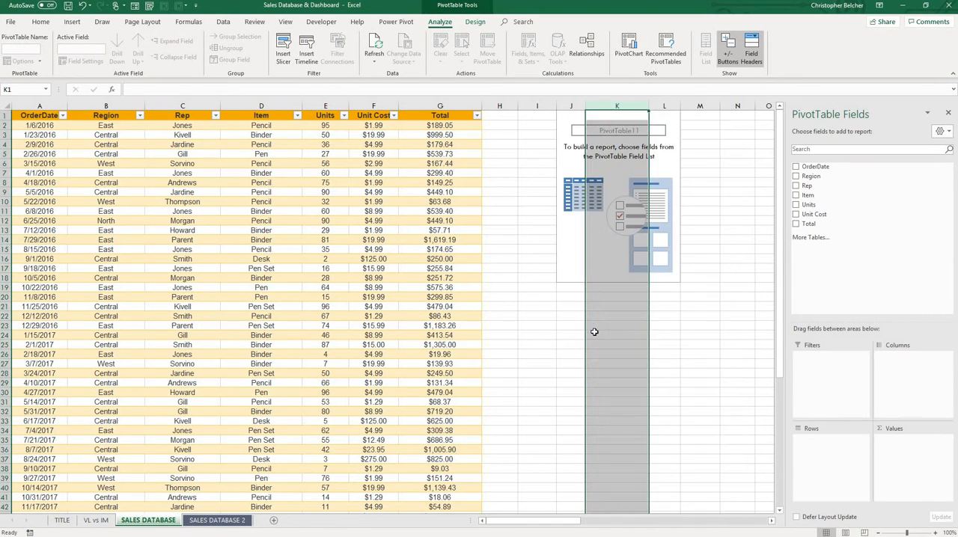
Add the Region field to the PivotTable's rows and select the listed region names.
click(567, 118)
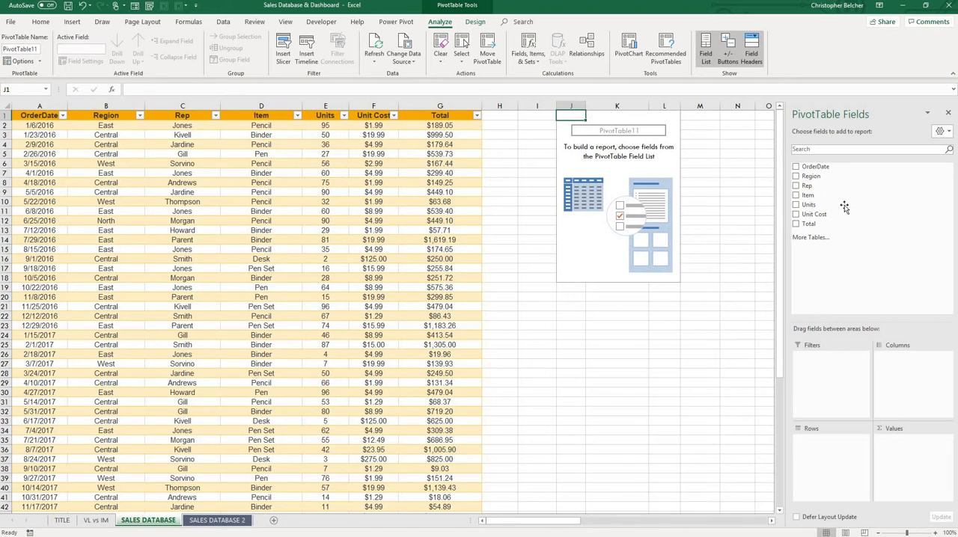
drag(813, 176, 826, 459)
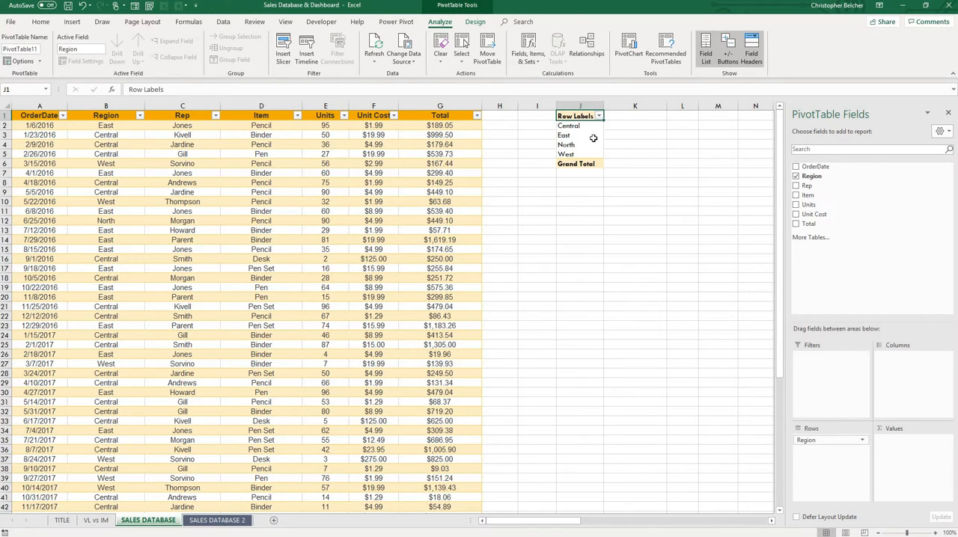
drag(573, 127, 568, 154)
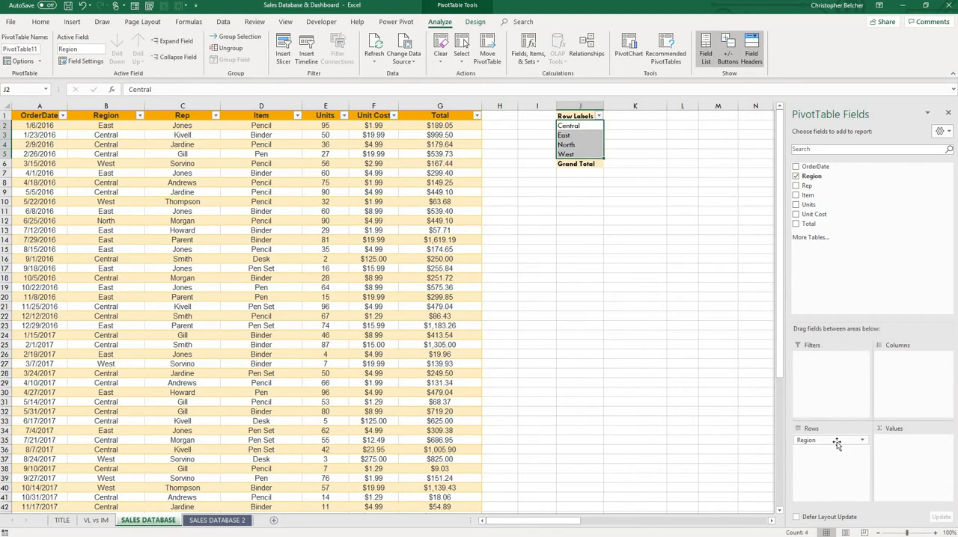
Try Region as the PivotTable's column field, look over the resulting headings, and return it to the rows.
drag(834, 443, 886, 346)
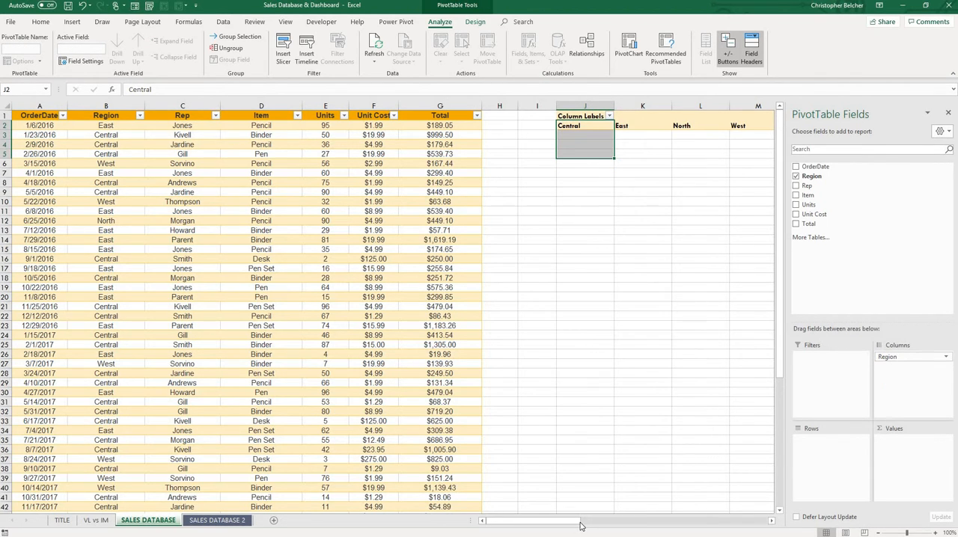
scroll(549, 324, right, 3)
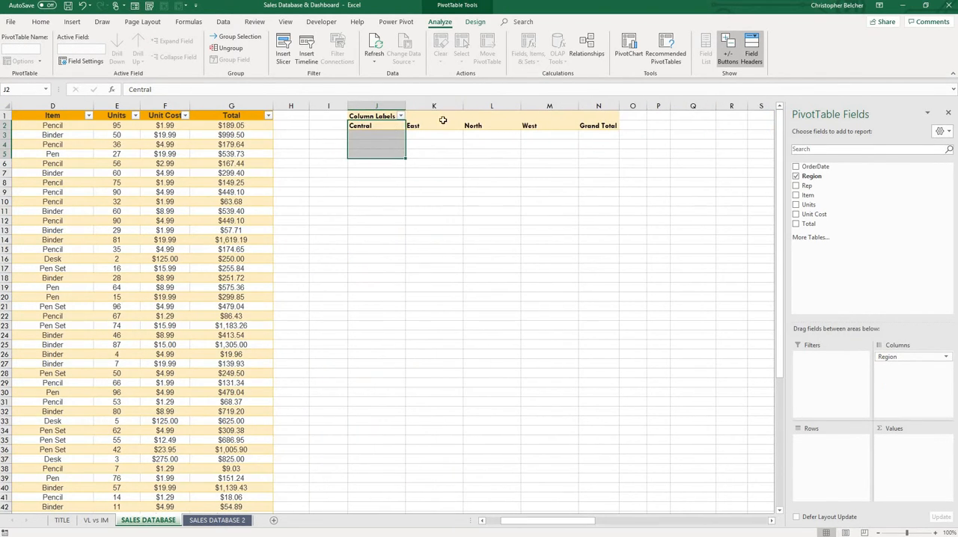
drag(374, 126, 599, 125)
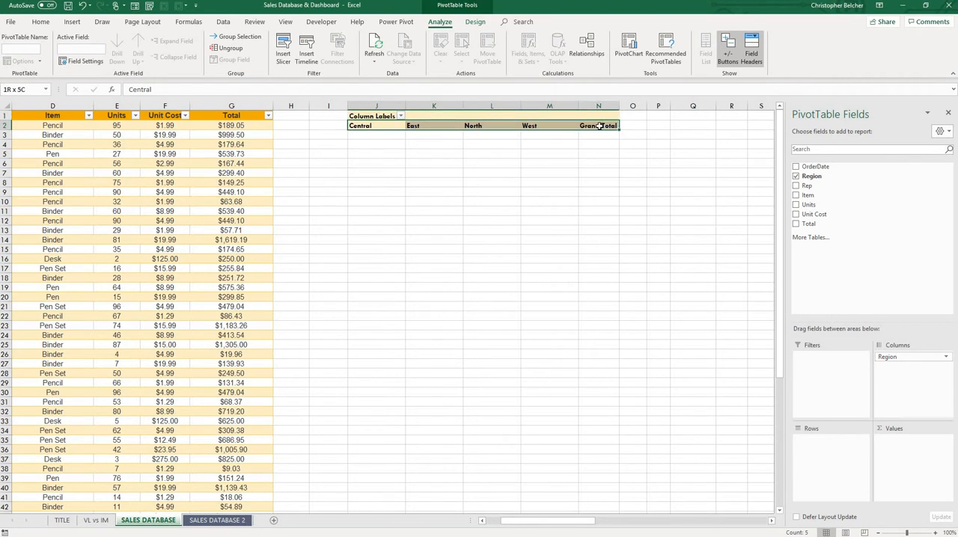
drag(886, 357, 809, 468)
Center the contents of column J, which holds the PivotTable's region labels.
click(361, 107)
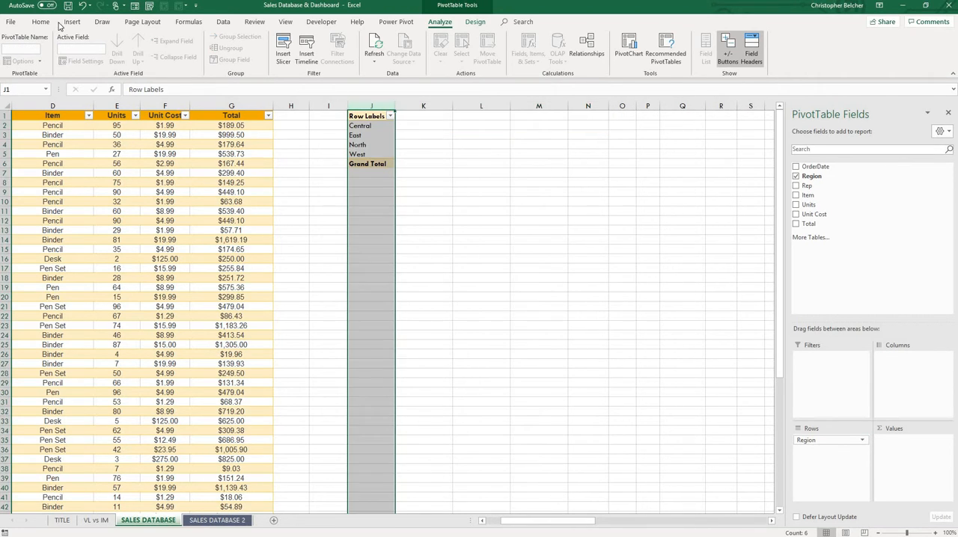
click(40, 22)
click(208, 57)
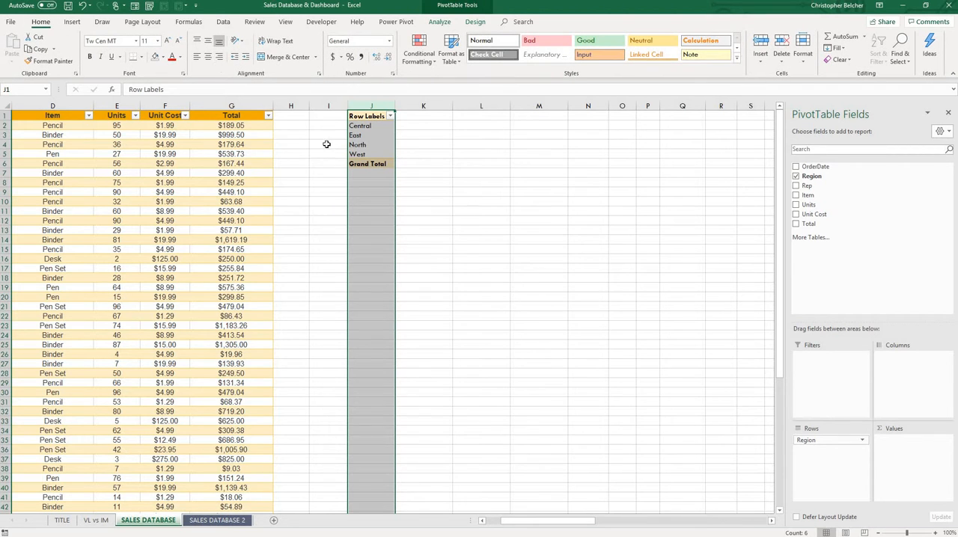
click(481, 229)
click(371, 126)
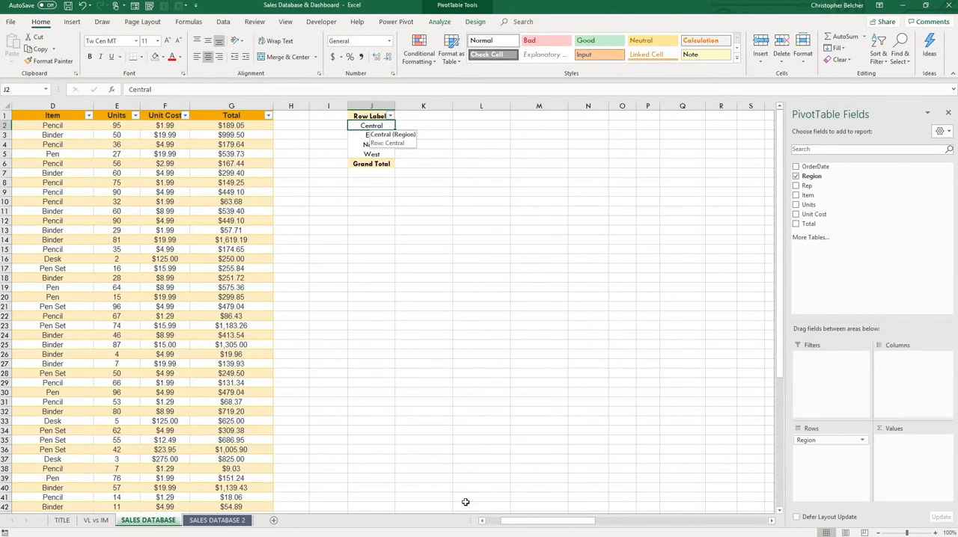
Add the Total field to the PivotTable's values so that sales are summed for each region.
drag(514, 520, 483, 520)
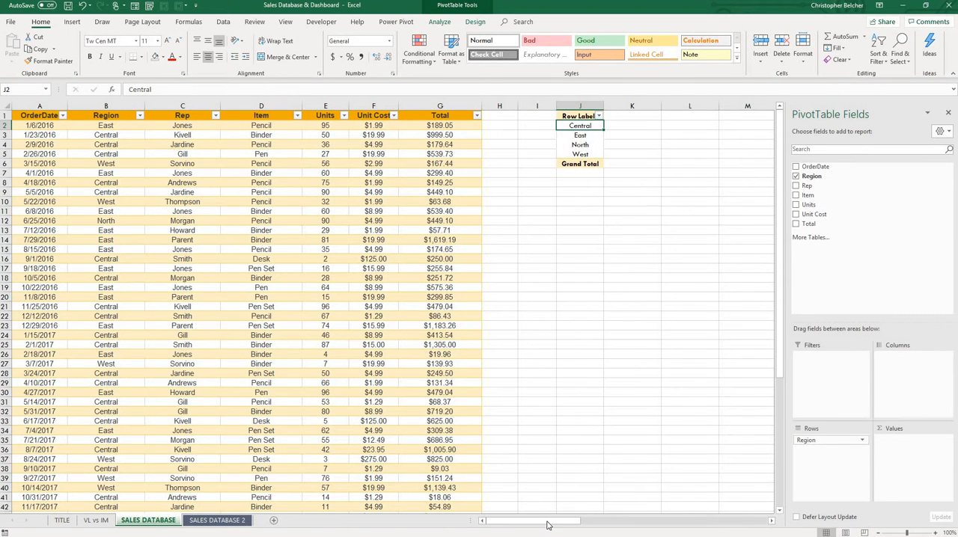
mouse_move(546, 526)
mouse_down()
mouse_move(560, 527)
mouse_move(544, 527)
mouse_up()
click(404, 174)
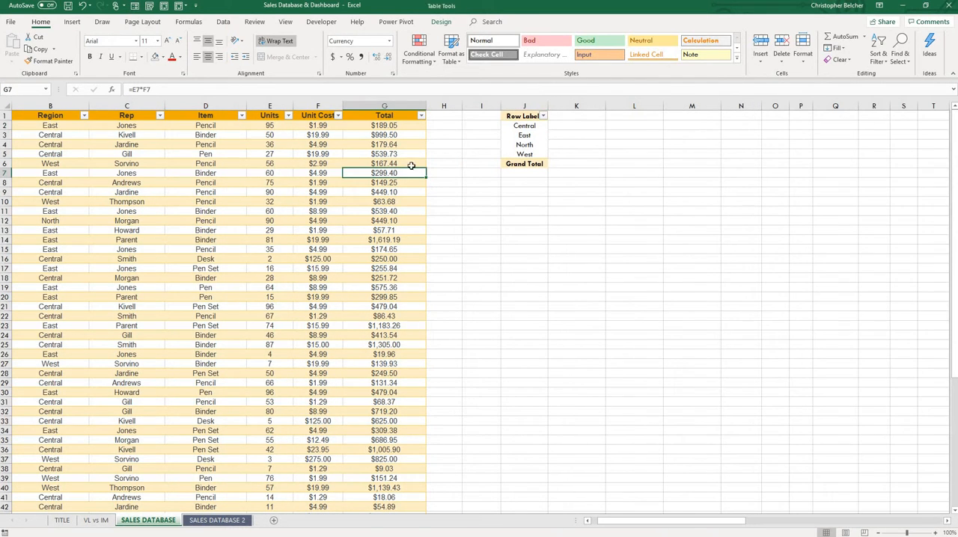
click(510, 115)
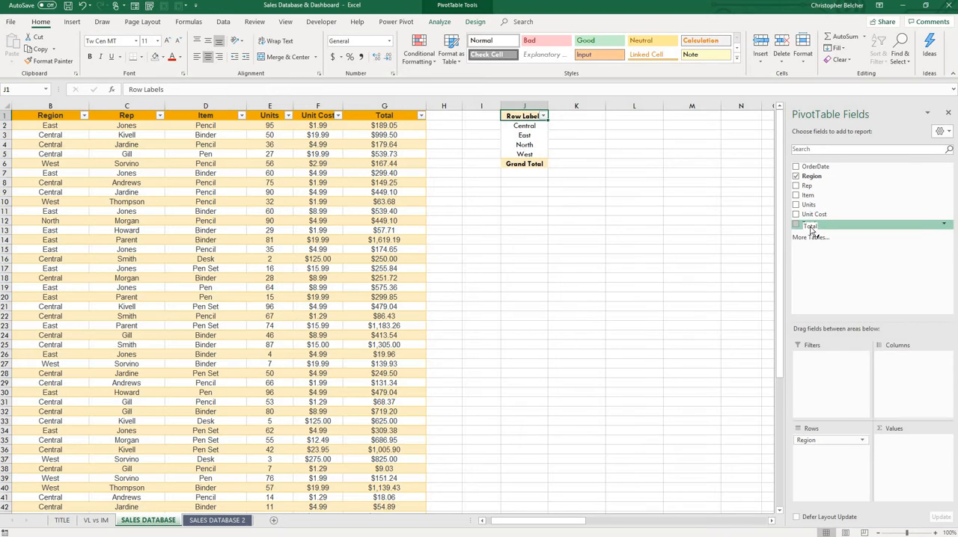
drag(808, 224, 496, 164)
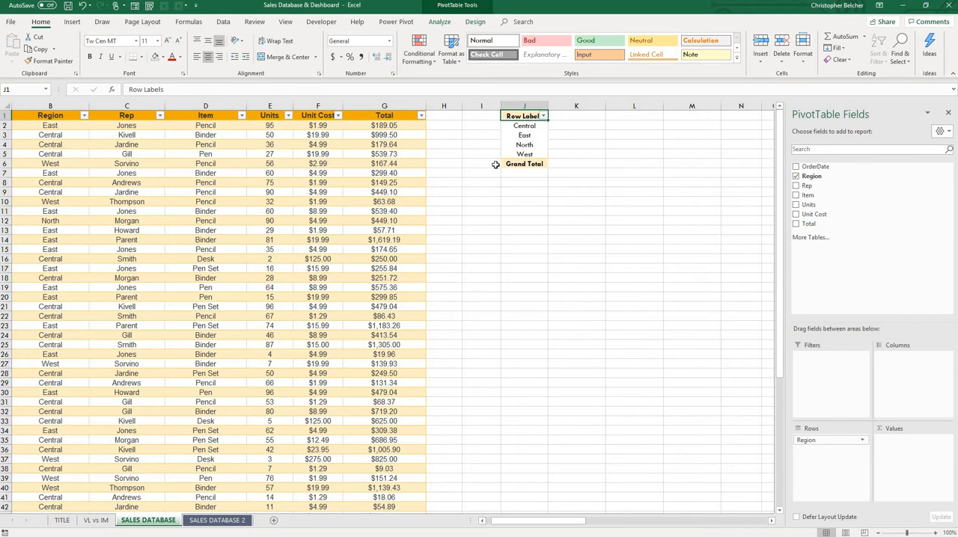
drag(809, 224, 905, 440)
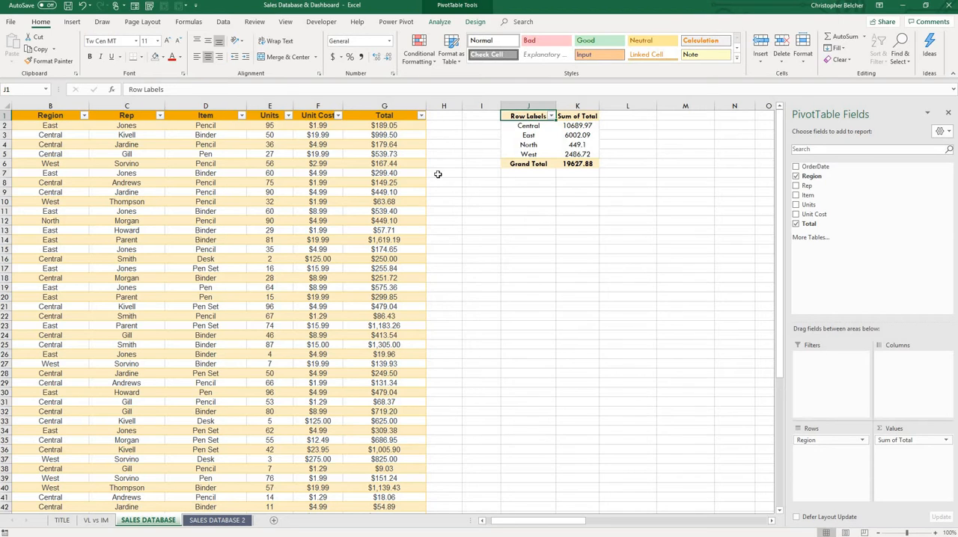
Compare the Region and Total columns of the sales table with the PivotTable's sum for each region.
click(382, 126)
drag(390, 249, 388, 259)
drag(384, 297, 385, 307)
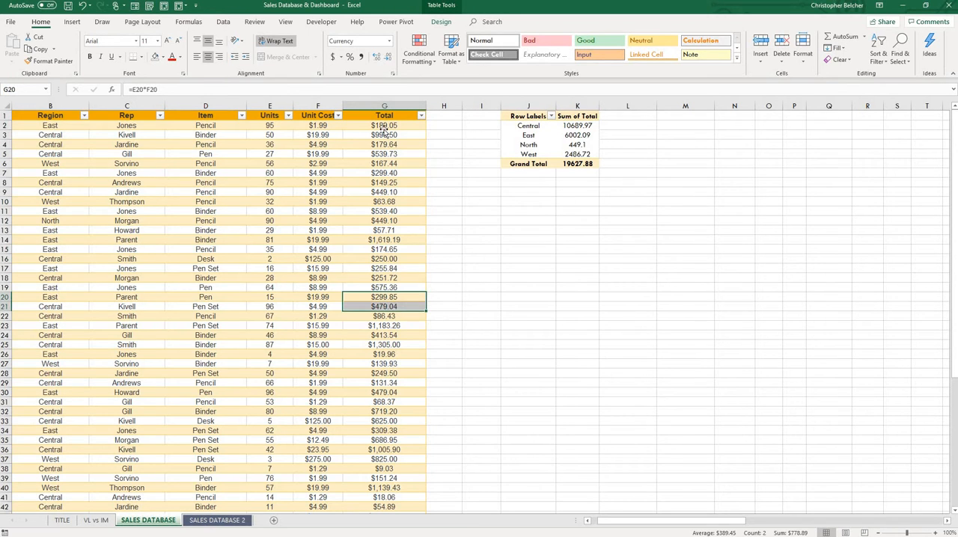
click(384, 127)
click(70, 126)
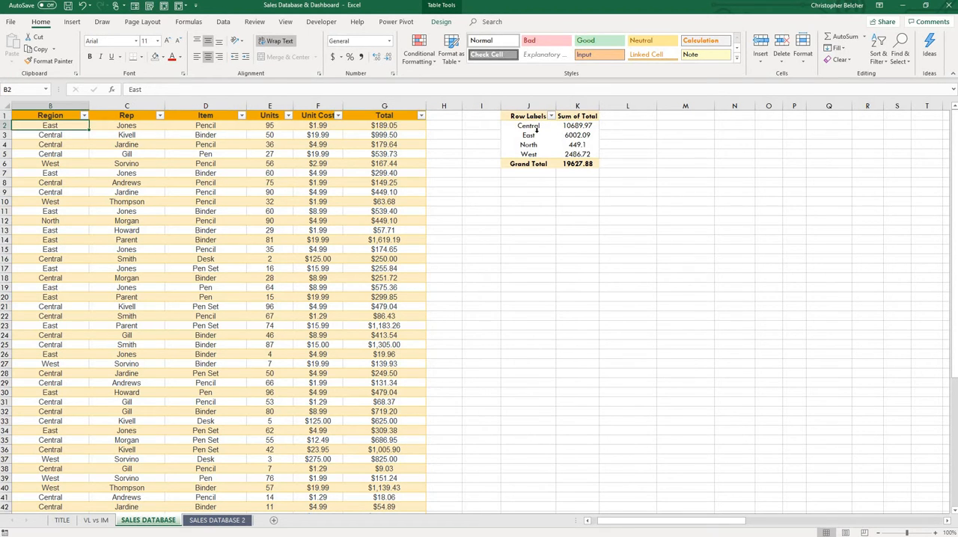
click(584, 126)
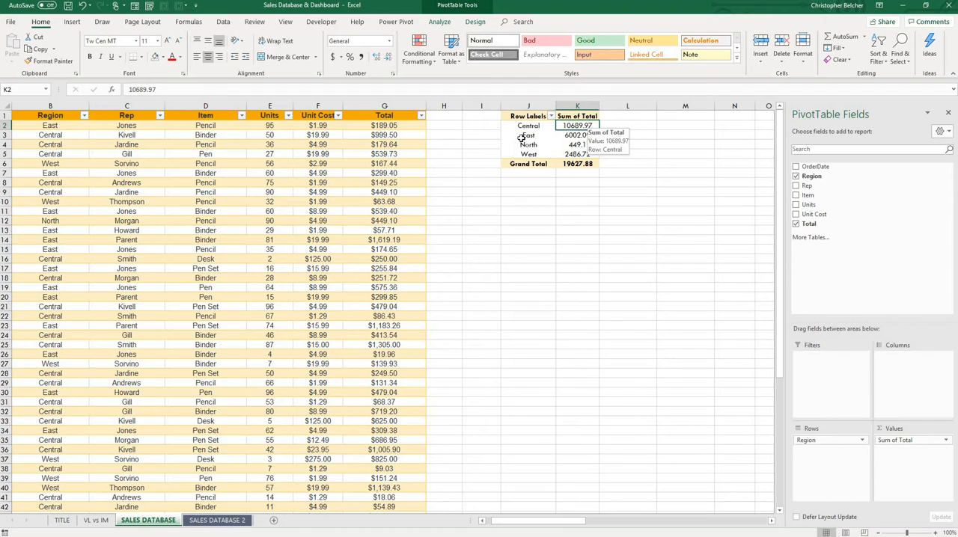
click(562, 135)
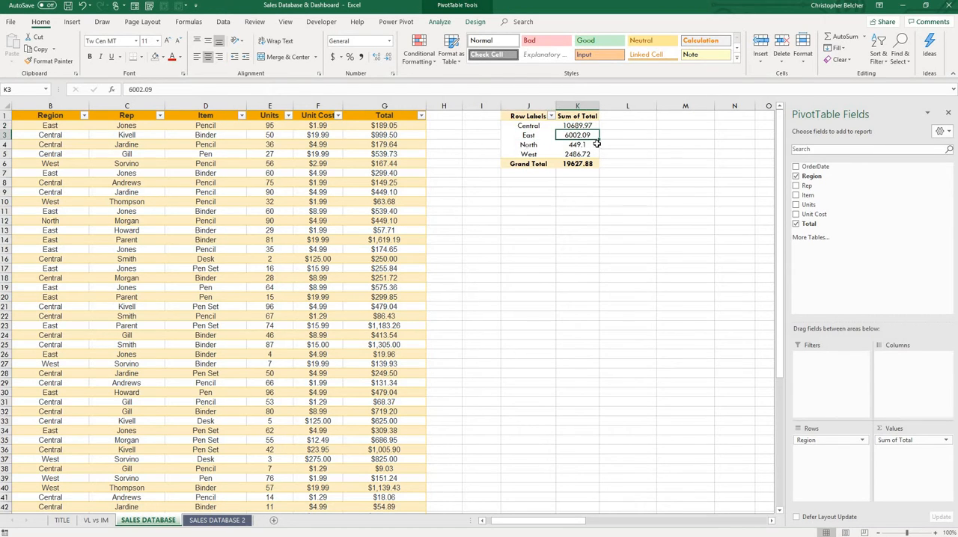
click(536, 144)
click(581, 145)
click(529, 155)
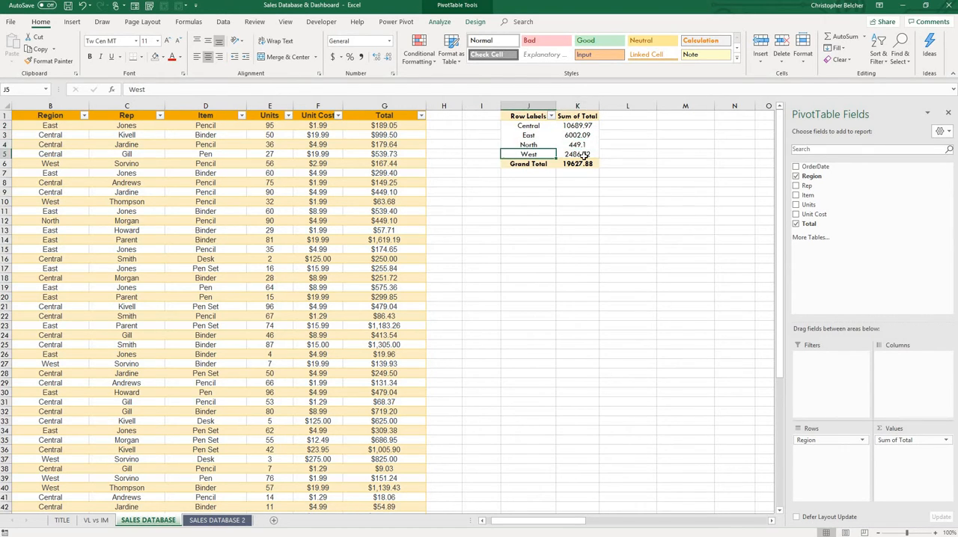
click(590, 155)
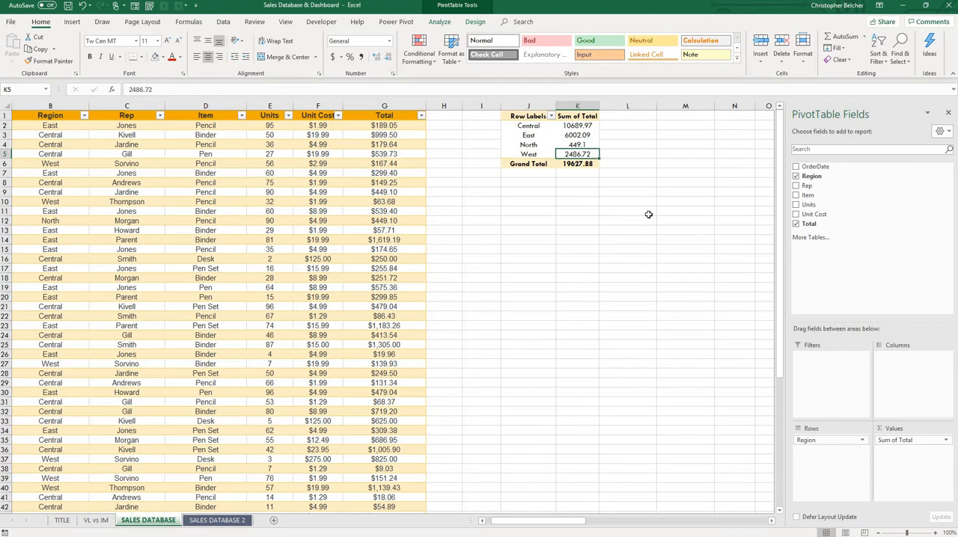
Replace Region with Rep in the PivotTable's rows and nest the Item field beneath it.
click(182, 117)
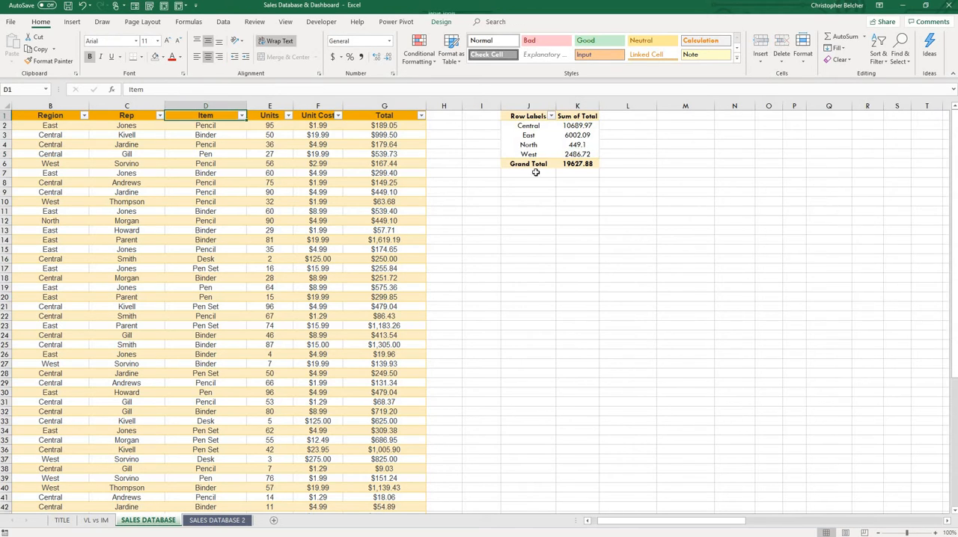
click(530, 115)
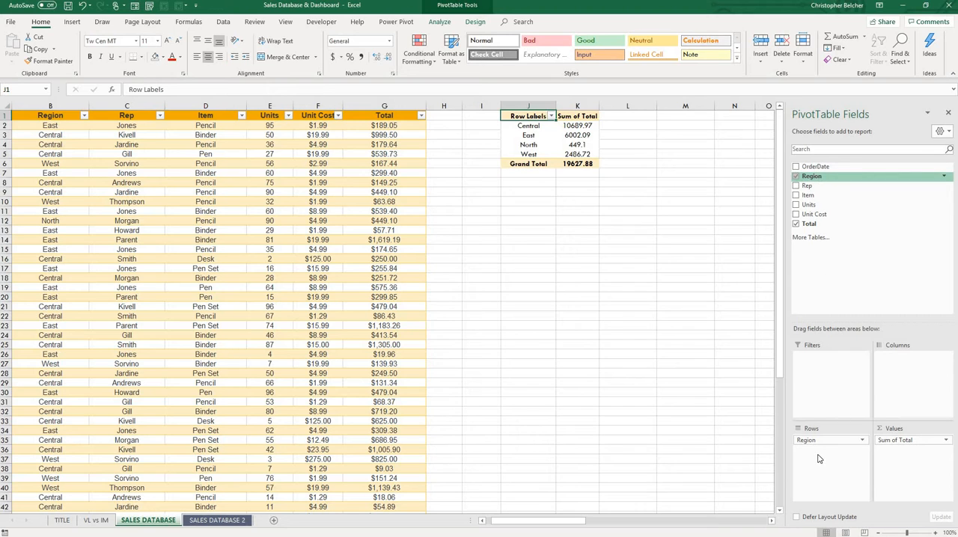
drag(813, 442, 852, 238)
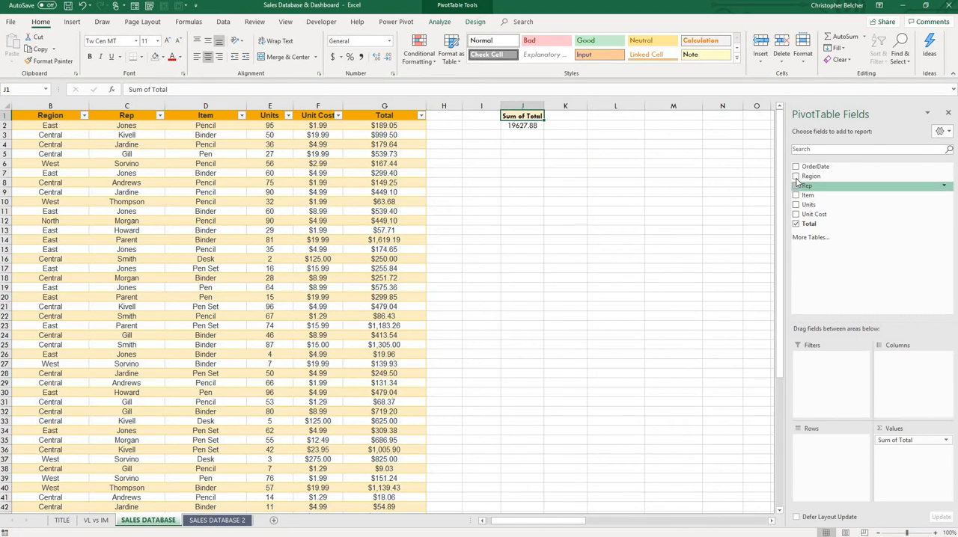
drag(805, 186, 833, 464)
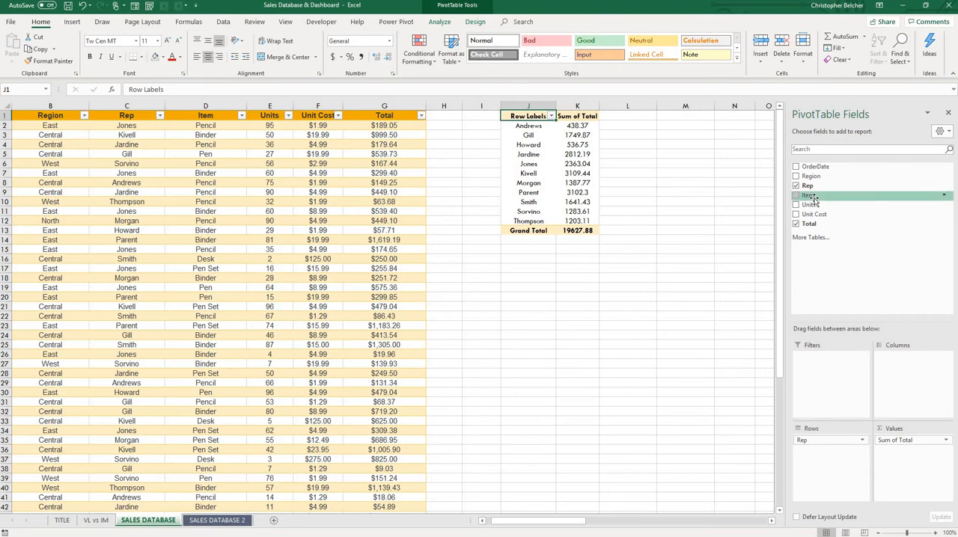
drag(811, 196, 822, 466)
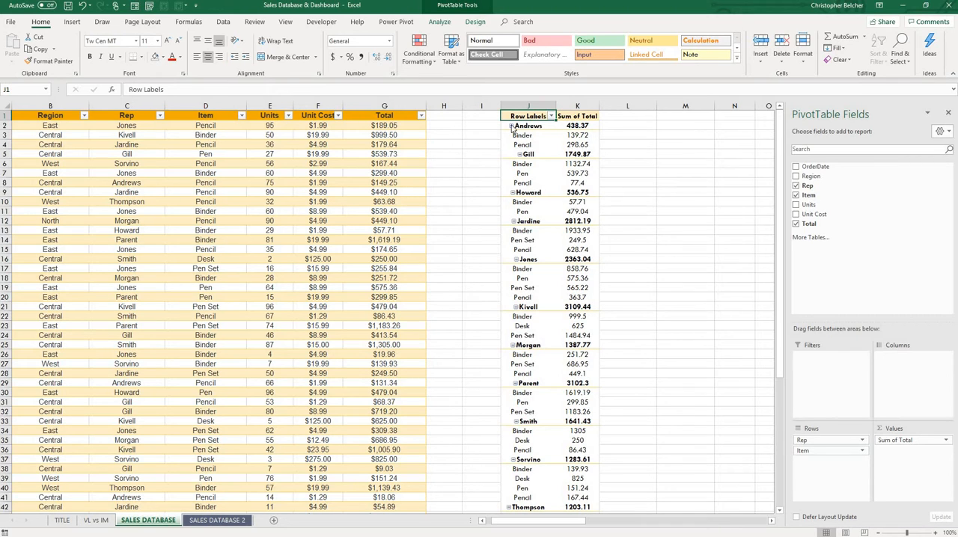
Left-align the contents of column J, which holds the PivotTable's rep and item labels.
click(521, 105)
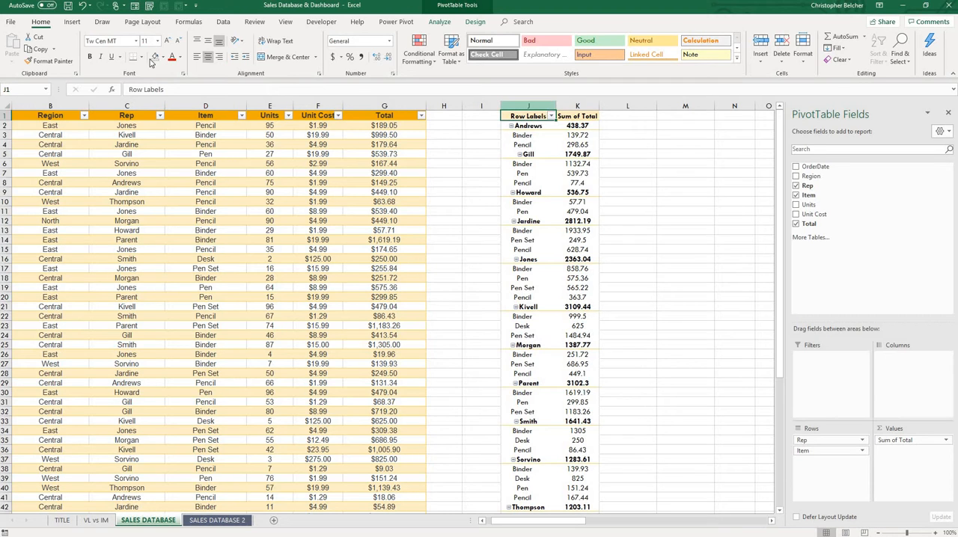
click(197, 57)
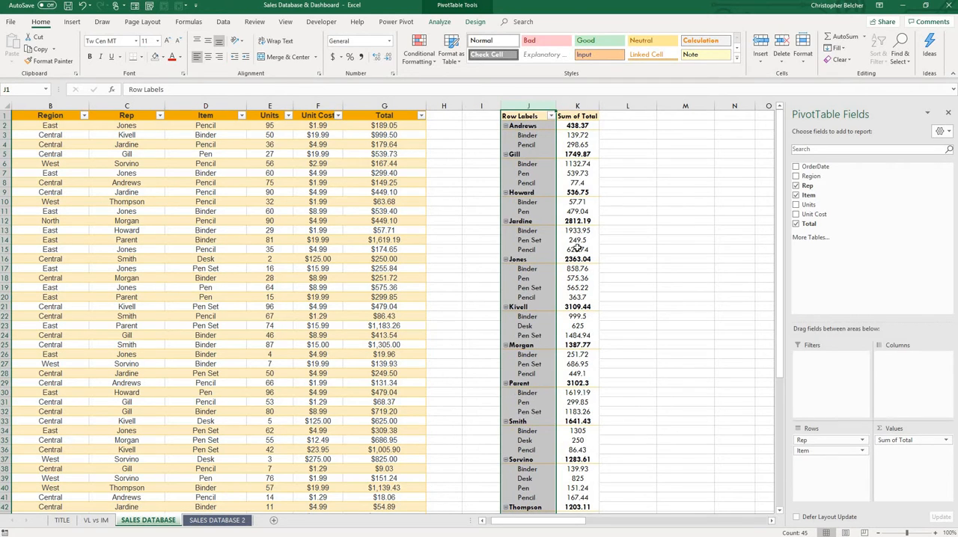
click(648, 166)
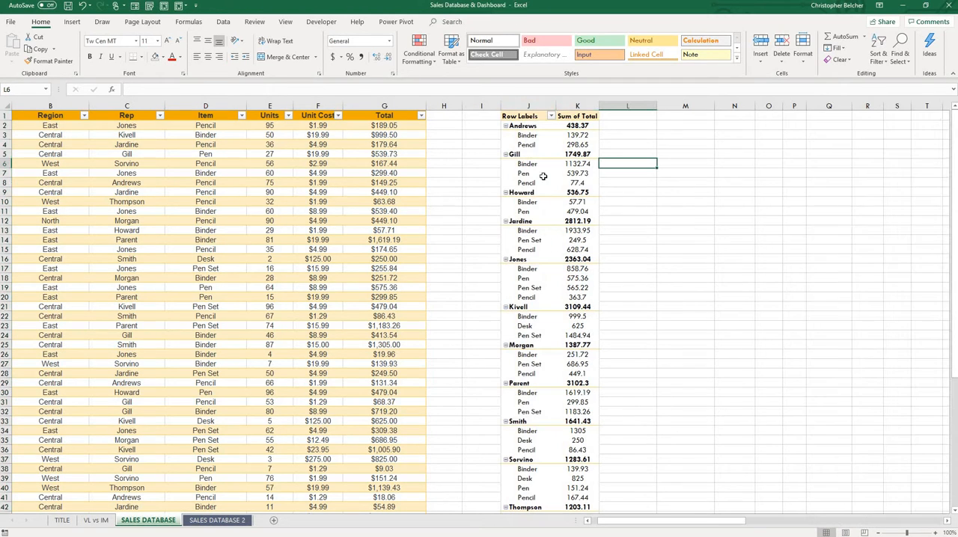
Check the first rep's Binder and Pencil amounts against the rep's total, and add Region as the PivotTable's column field.
click(530, 126)
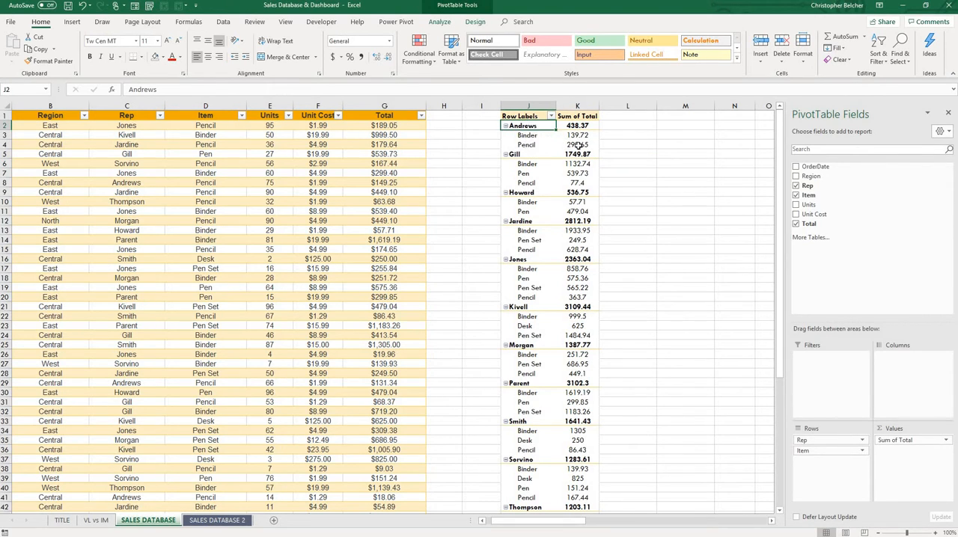
drag(577, 136, 578, 145)
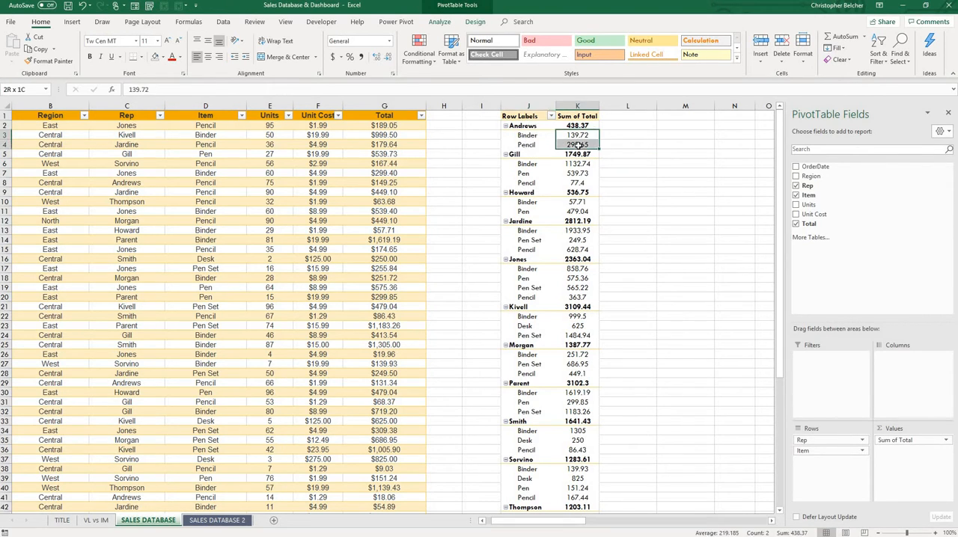
click(520, 135)
click(553, 144)
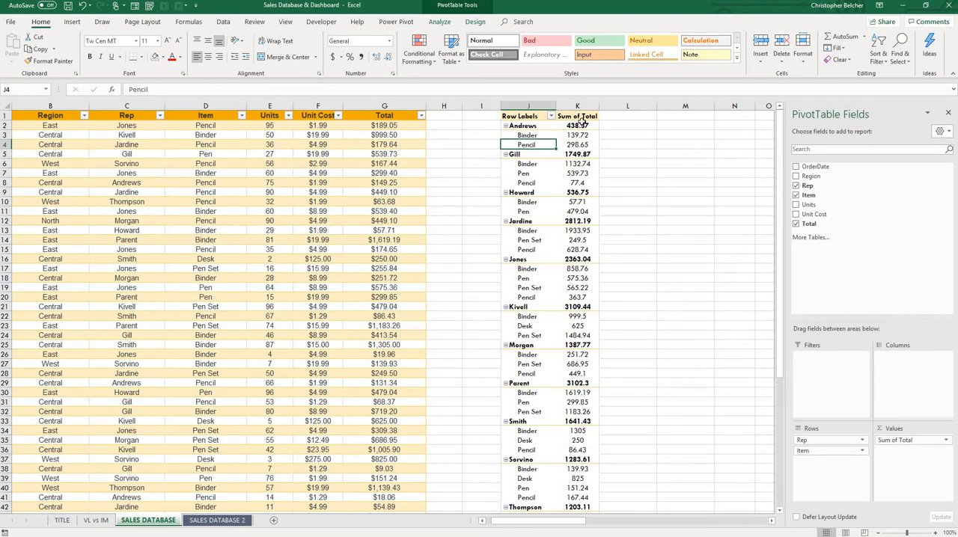
click(581, 126)
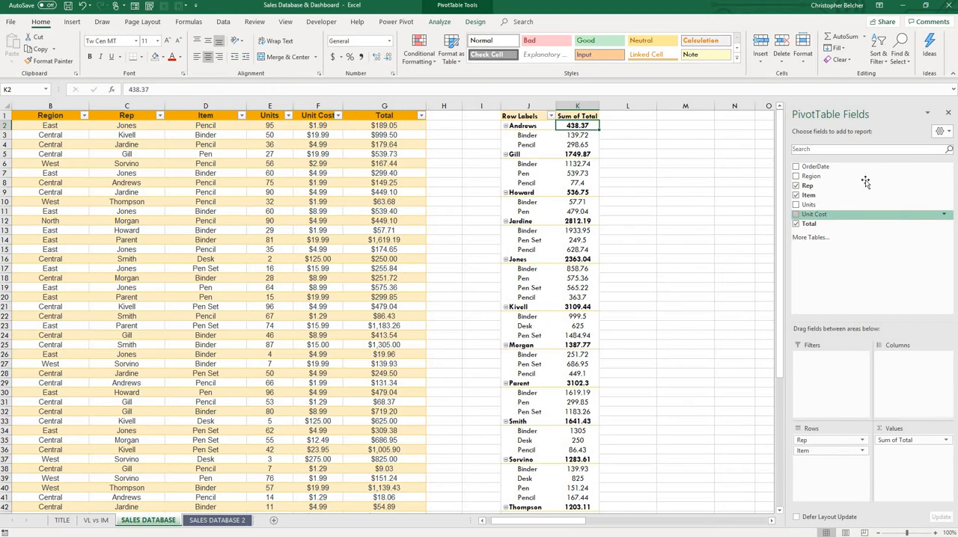
drag(816, 176, 818, 443)
drag(912, 371, 909, 370)
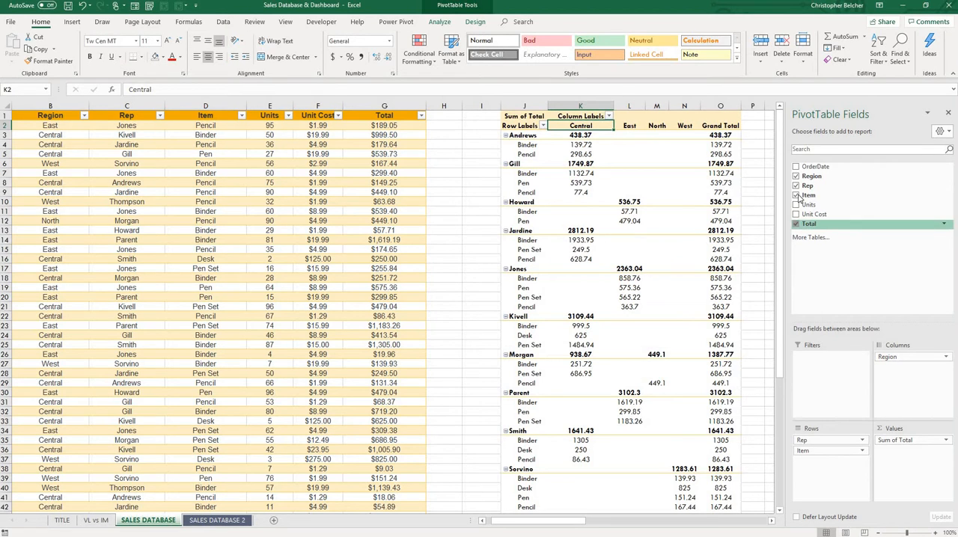
Remove the Total, Item, Rep and Region fields to empty the PivotTable.
click(795, 224)
click(795, 196)
click(795, 186)
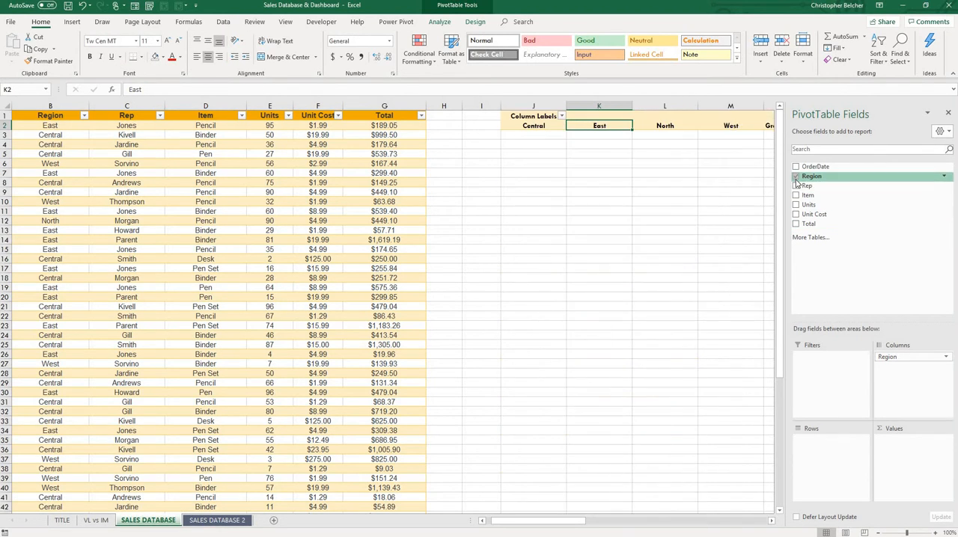
click(795, 176)
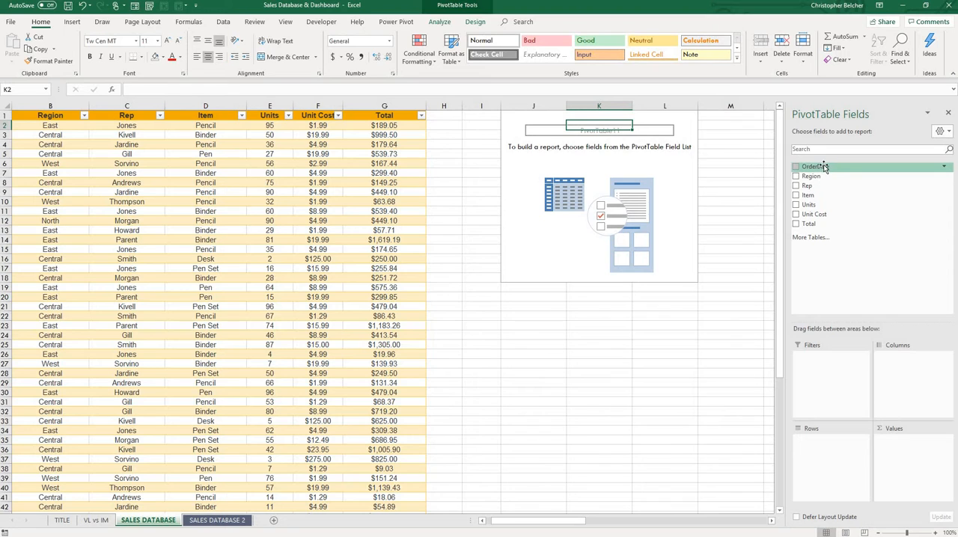
Add OrderDate to the PivotTable's rows and expand 2016 into quarters, with Qtr1, Qtr2 and Qtr3 opened down to months.
drag(821, 171, 815, 476)
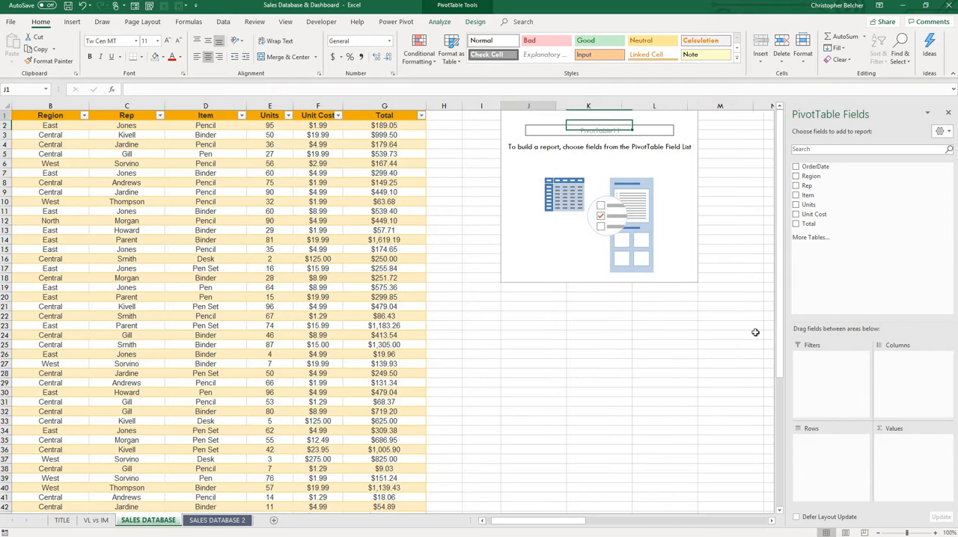
click(517, 126)
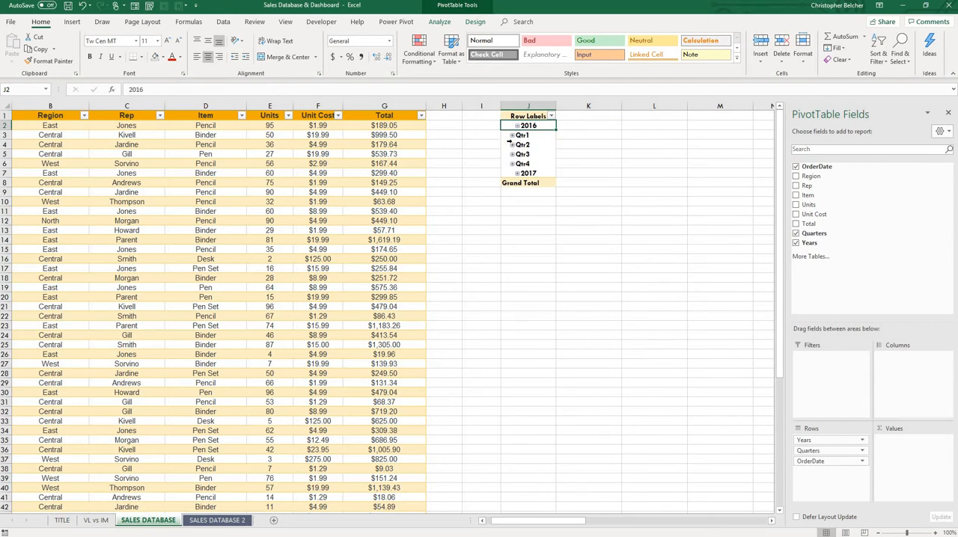
click(512, 136)
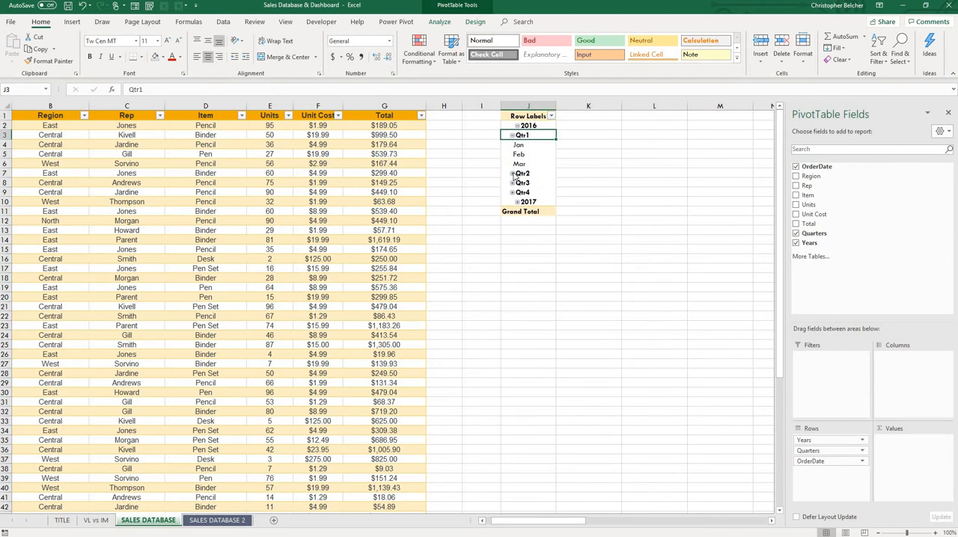
click(512, 172)
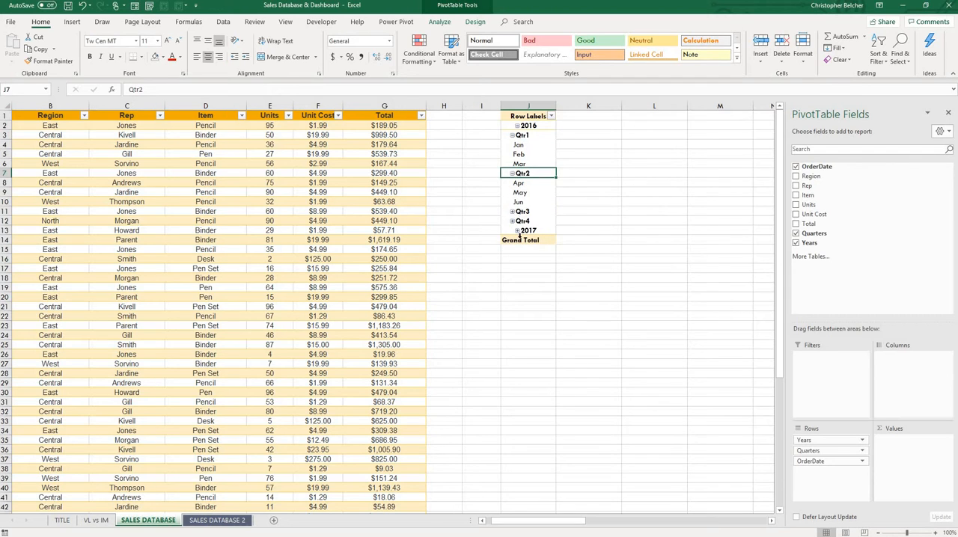
click(512, 211)
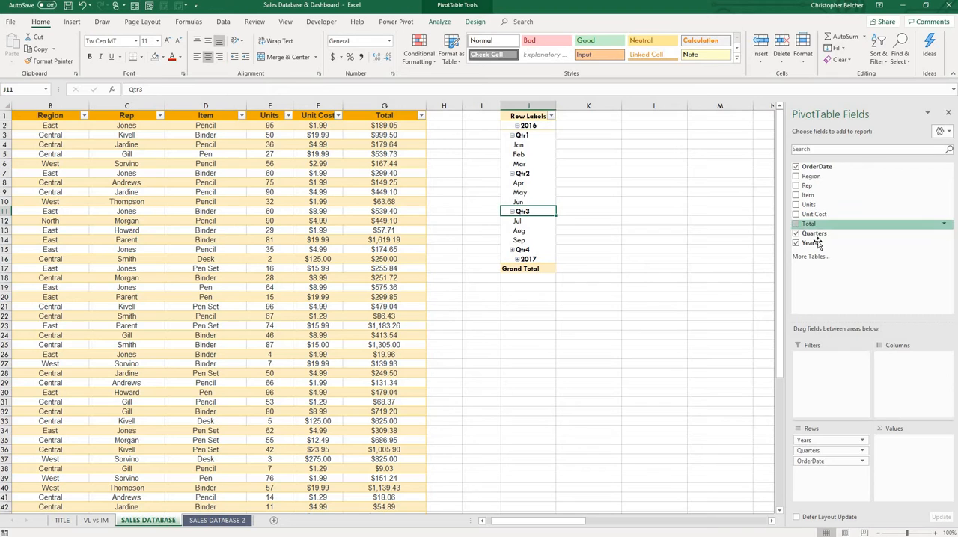
Add Total to the PivotTable's values and nest Rep beneath OrderDate in the rows.
drag(818, 241, 915, 454)
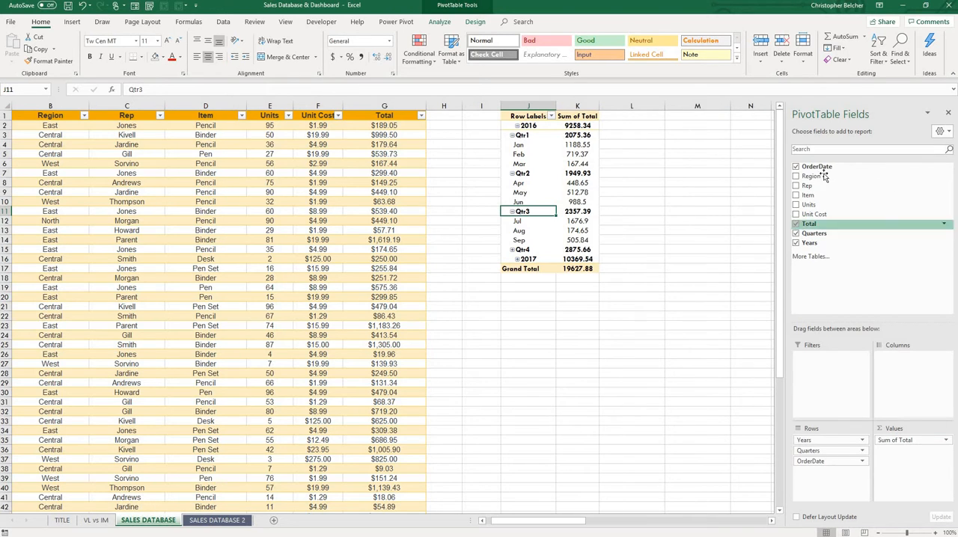
drag(814, 186, 808, 497)
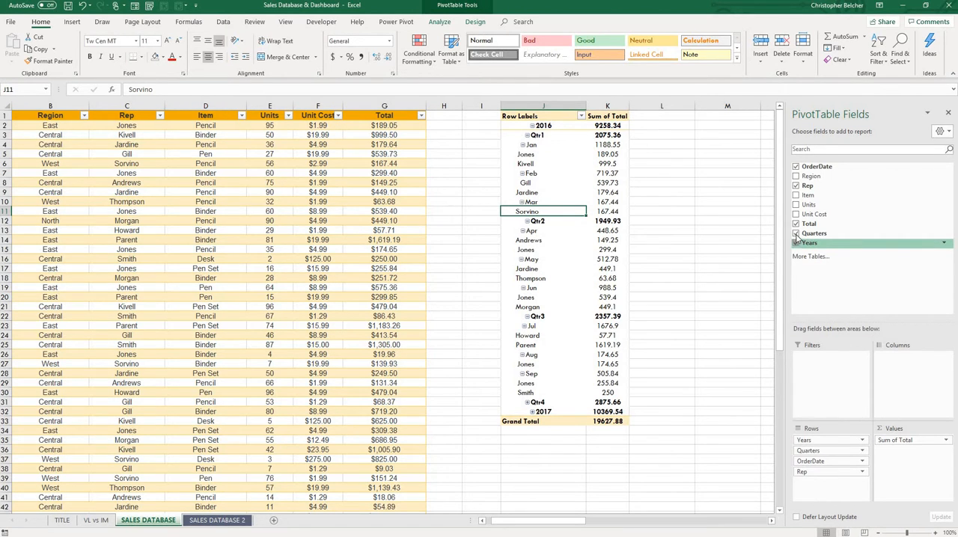
Clear the date, Total and Rep fields from the PivotTable and add Region as its only column field.
click(796, 241)
click(795, 233)
click(795, 223)
click(795, 185)
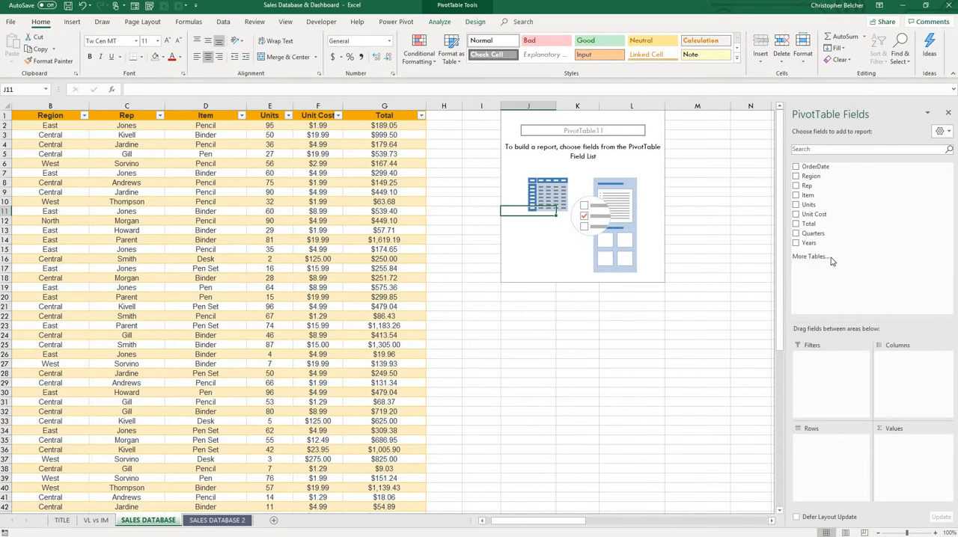
drag(811, 178, 912, 368)
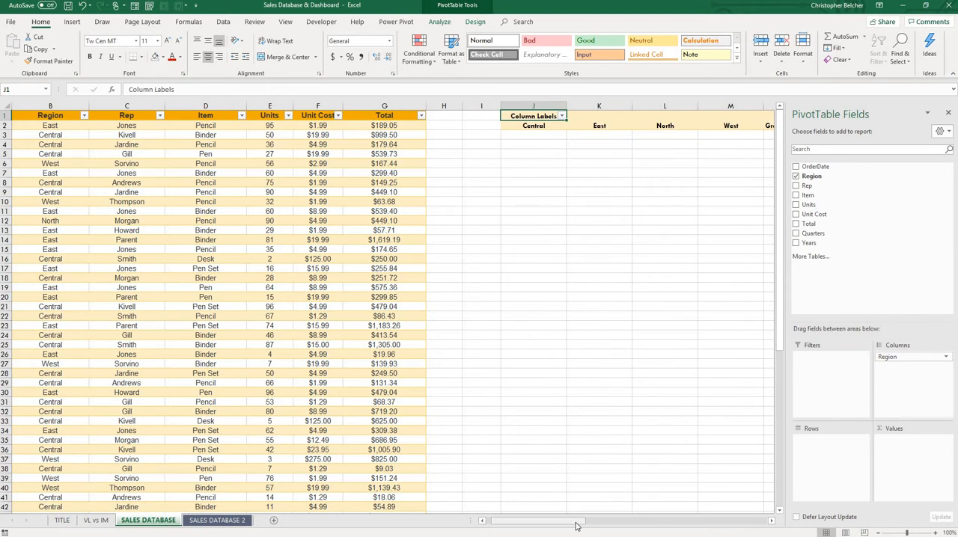
Add Item to the PivotTable's rows and Total to its values.
drag(575, 527, 595, 526)
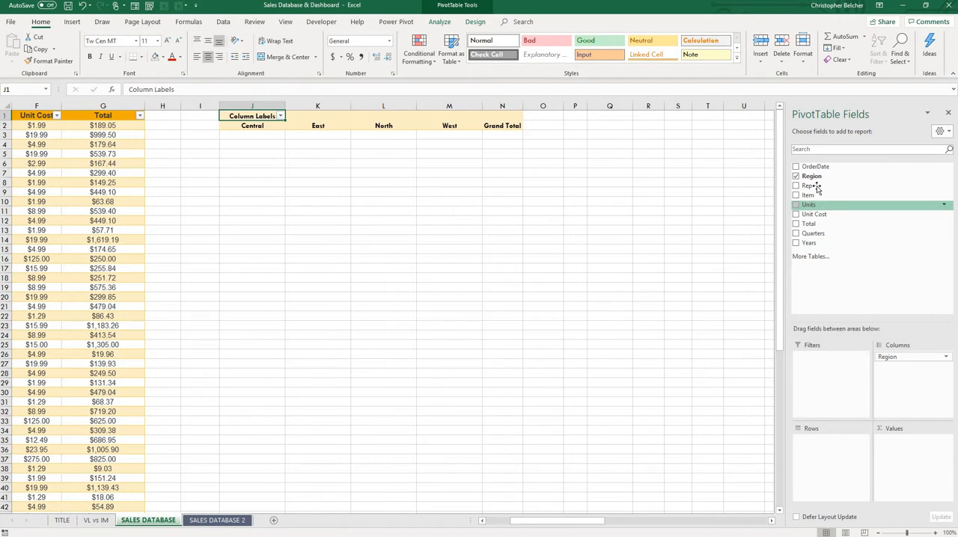
drag(808, 194, 812, 476)
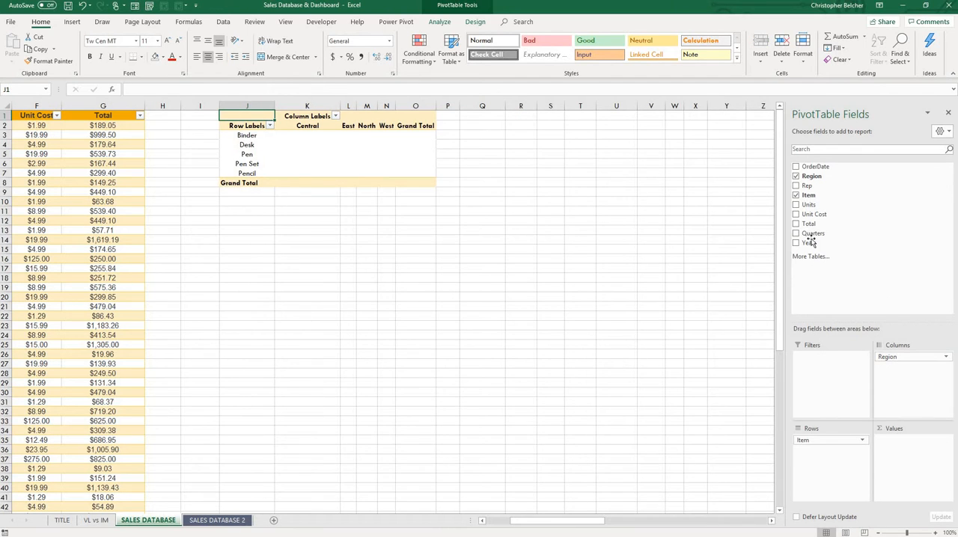
drag(810, 224, 924, 470)
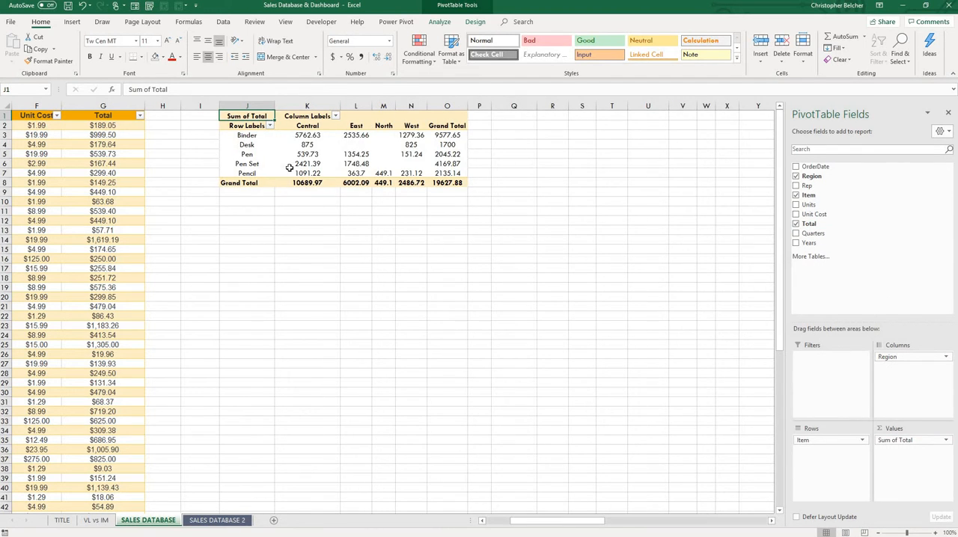
Format the PivotTable's item totals in K3:O7 with the comma number style.
drag(303, 134, 454, 174)
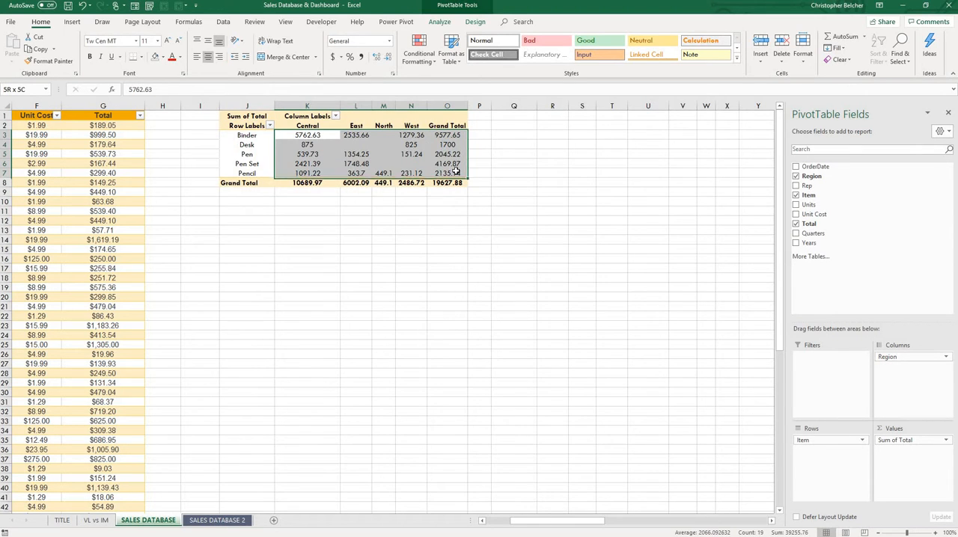
click(332, 56)
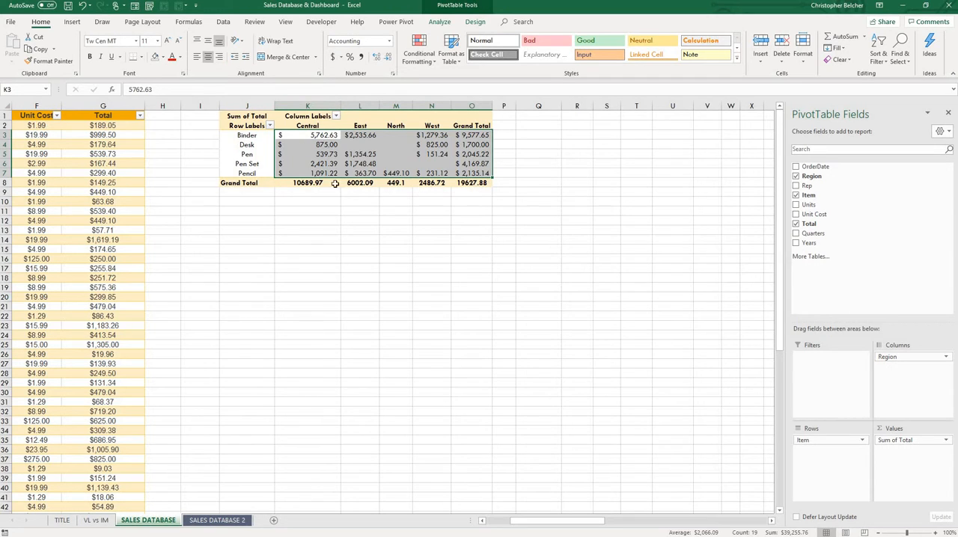
click(360, 56)
click(362, 127)
click(395, 126)
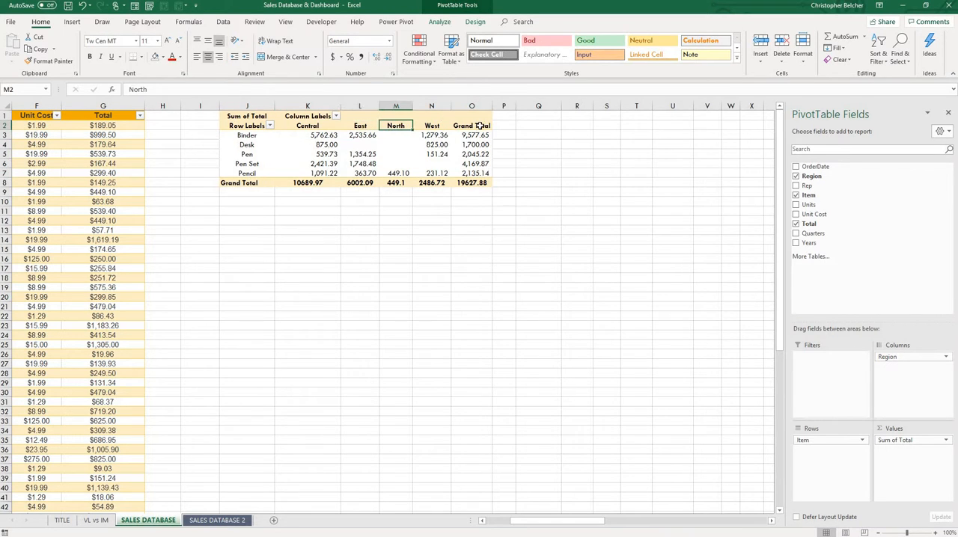
click(480, 126)
right_click(481, 127)
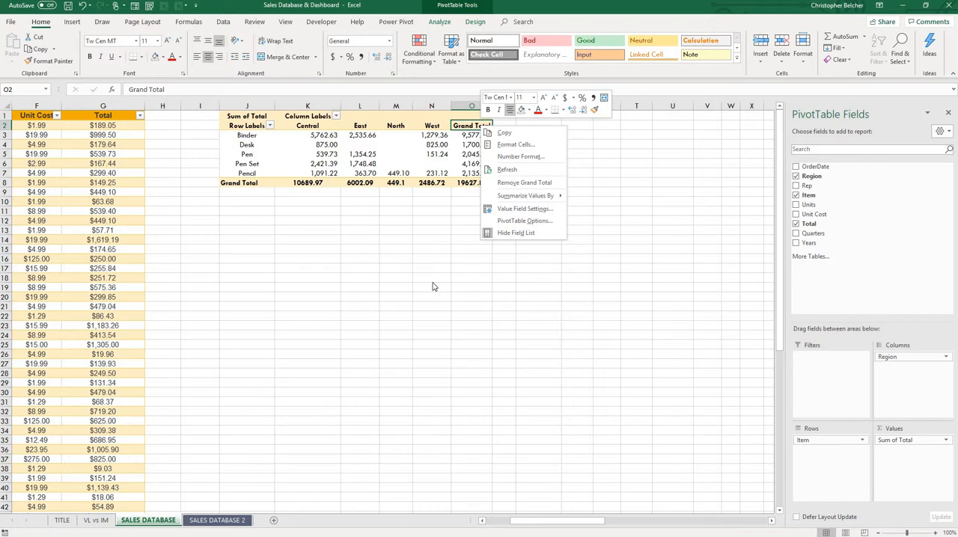
key(Escape)
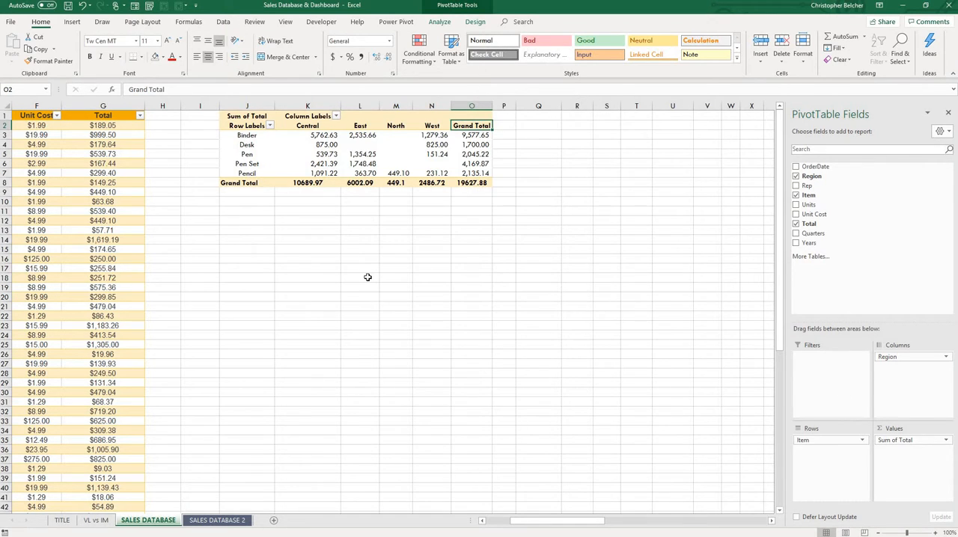
click(401, 283)
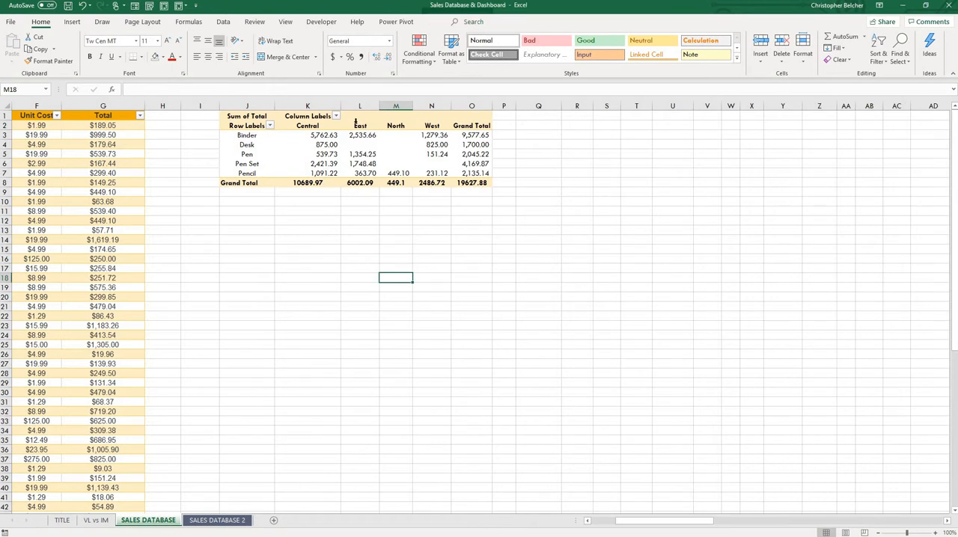
Insert a clustered column PivotChart from the PivotTable and place it just below the table, enlarged to about 4.96 by 5.74 inches.
click(357, 114)
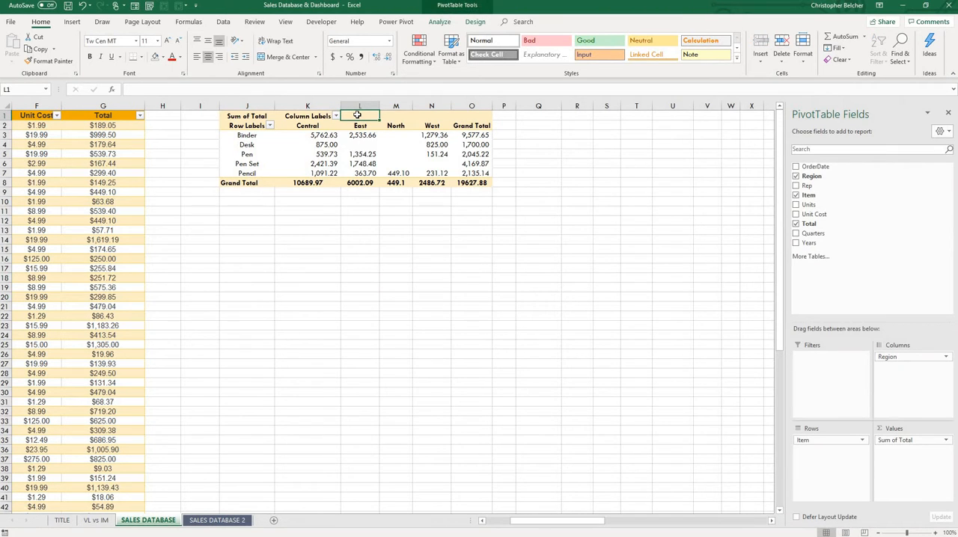
click(467, 7)
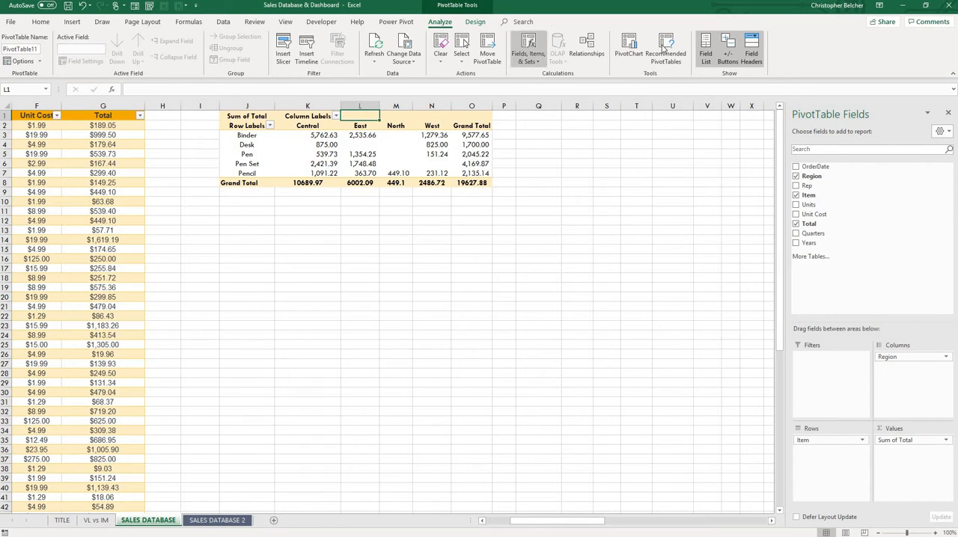
click(633, 54)
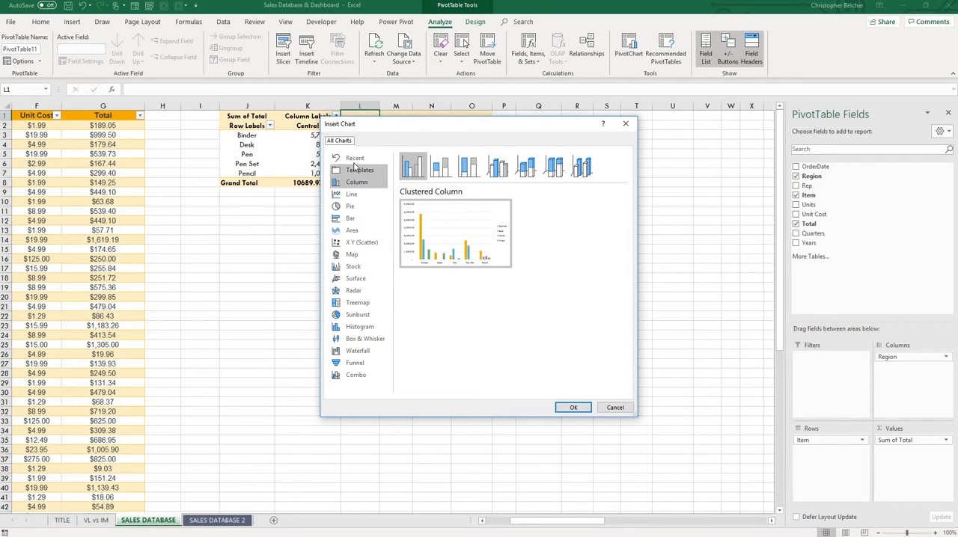
click(576, 408)
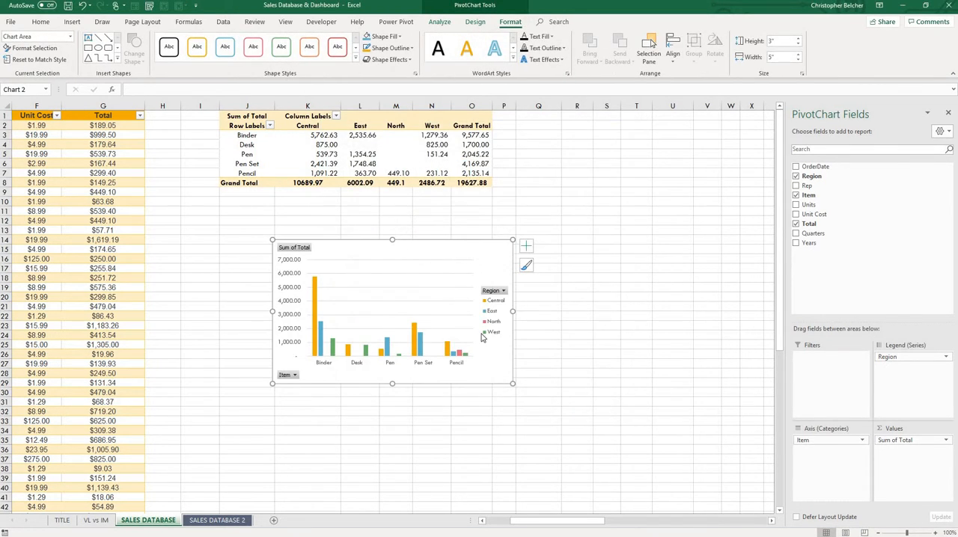
drag(299, 258, 233, 214)
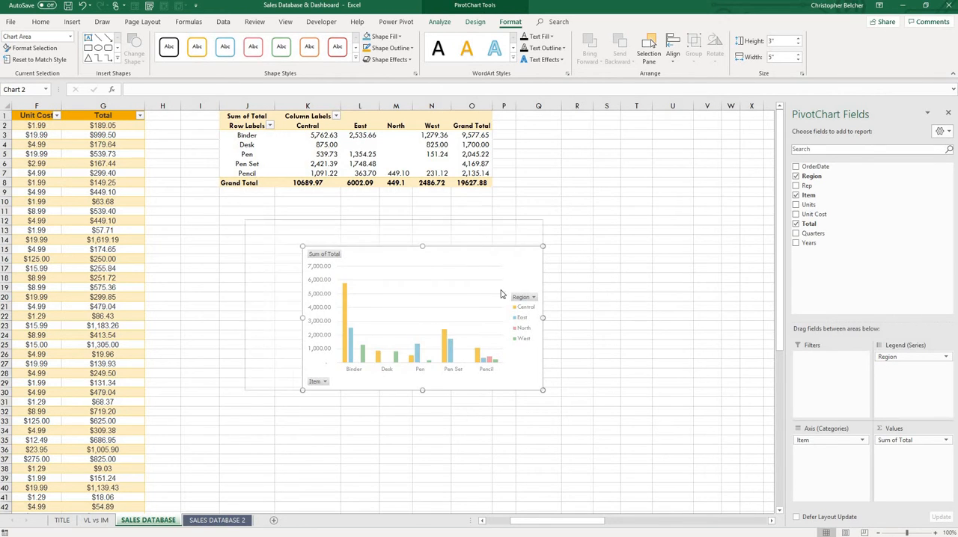
drag(542, 391, 509, 453)
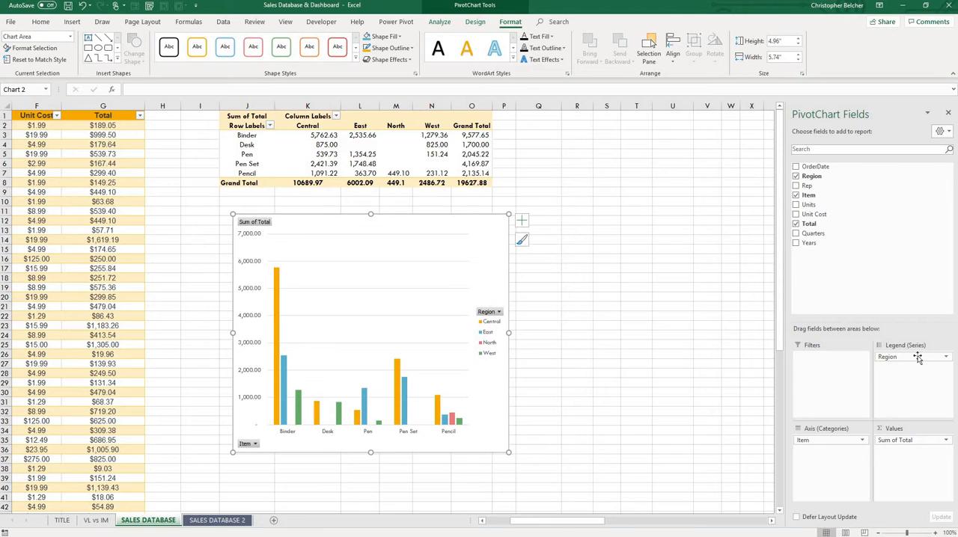
Replace the PivotChart's fields with Rep as the axis category and Total as the values.
drag(917, 358, 872, 203)
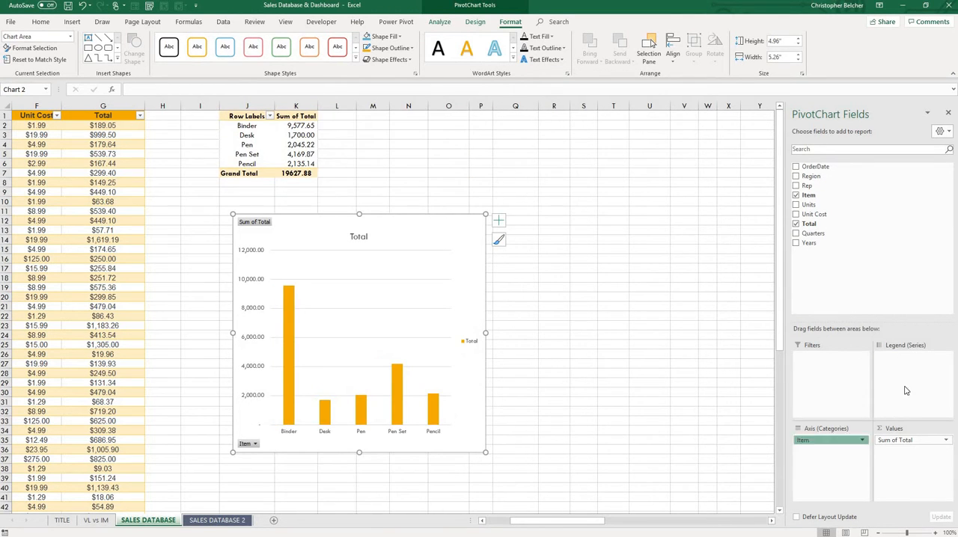
drag(905, 440, 876, 238)
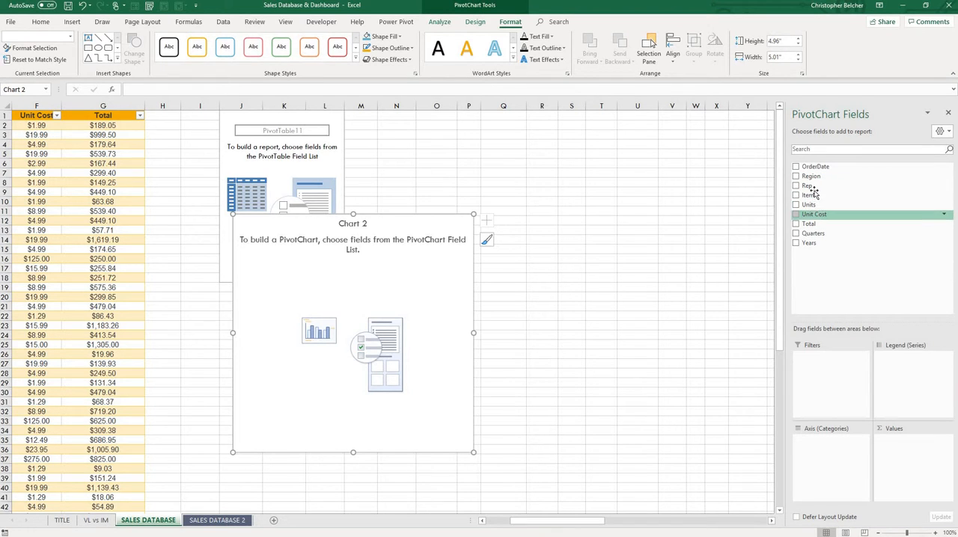
drag(809, 188, 827, 477)
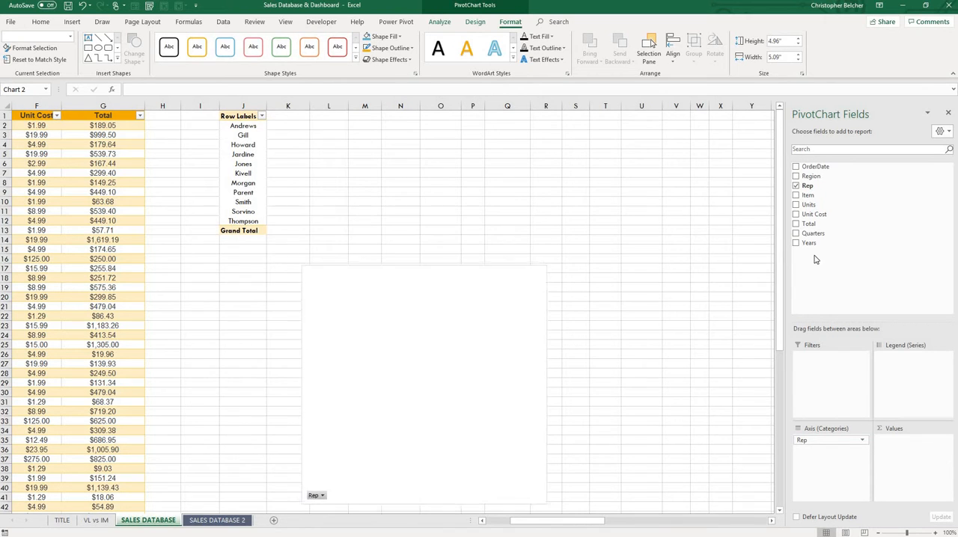
drag(809, 224, 907, 471)
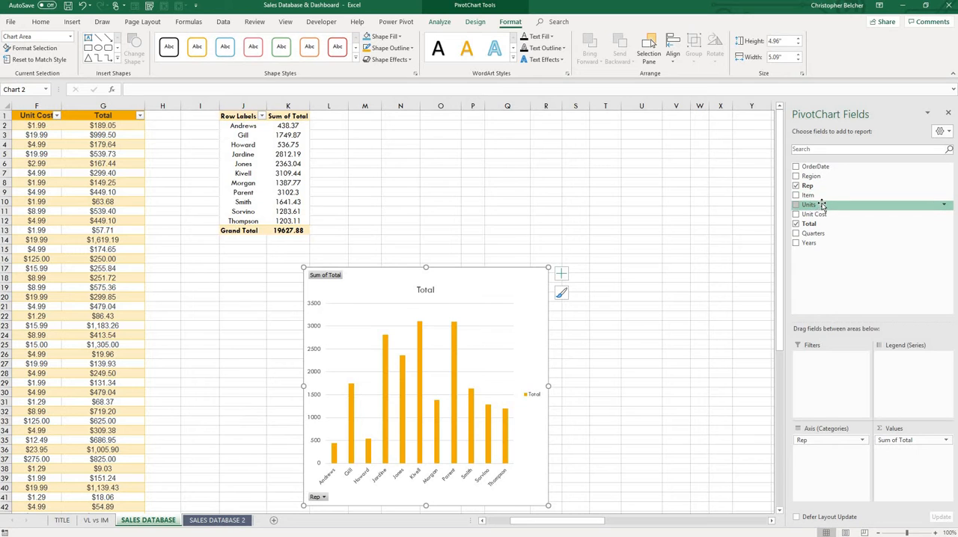
Add Region above Rep on the chart's axis and place the chart beside the PivotTable, enlarged to about 5.12 by 7.88 inches.
drag(811, 176, 907, 376)
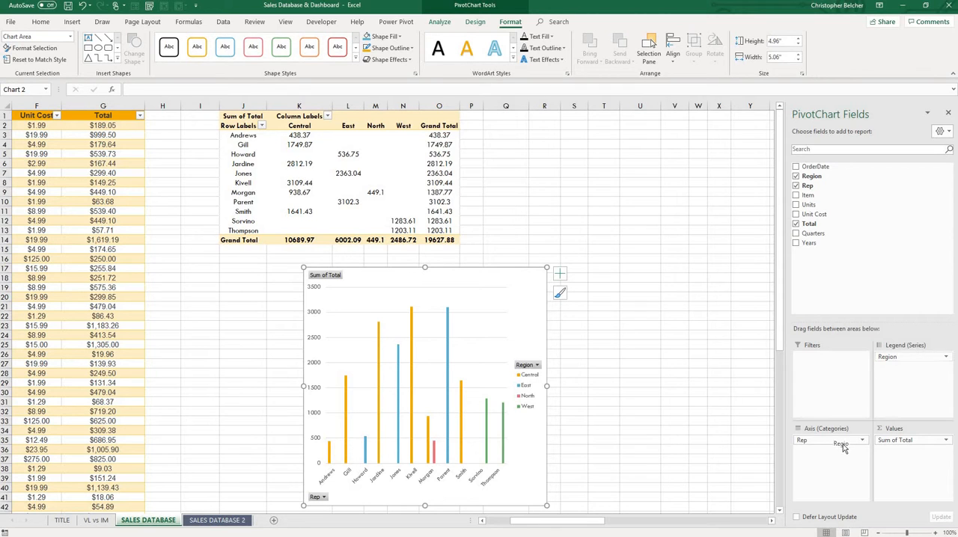
drag(900, 361, 812, 440)
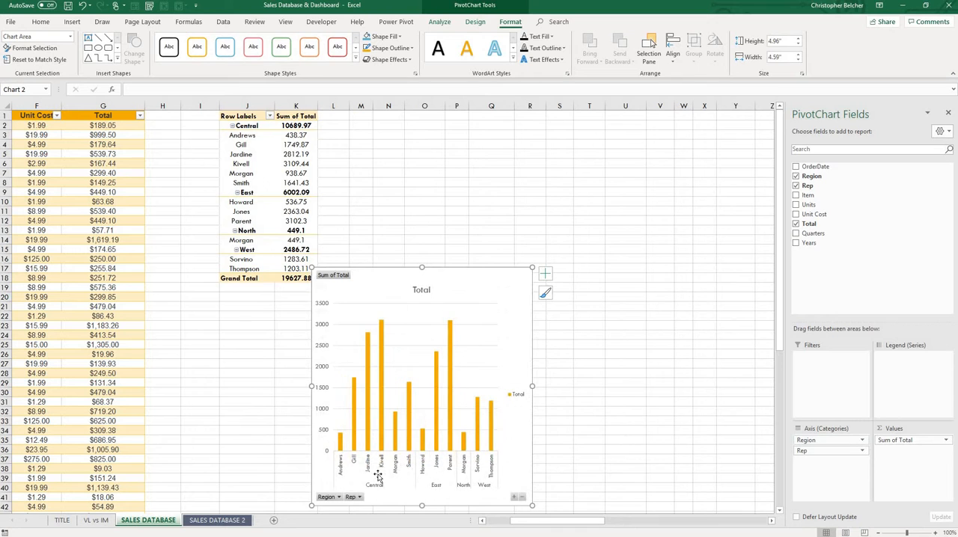
drag(483, 298, 538, 152)
drag(715, 368, 744, 367)
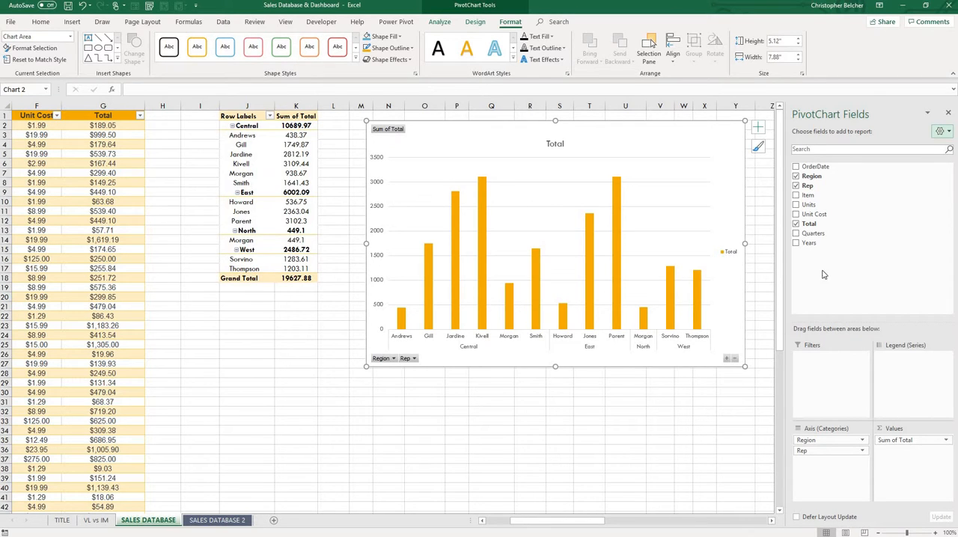
Move Region to the report filters, allow multiple items and limit the filter to East.
drag(816, 167, 829, 186)
drag(815, 442, 827, 374)
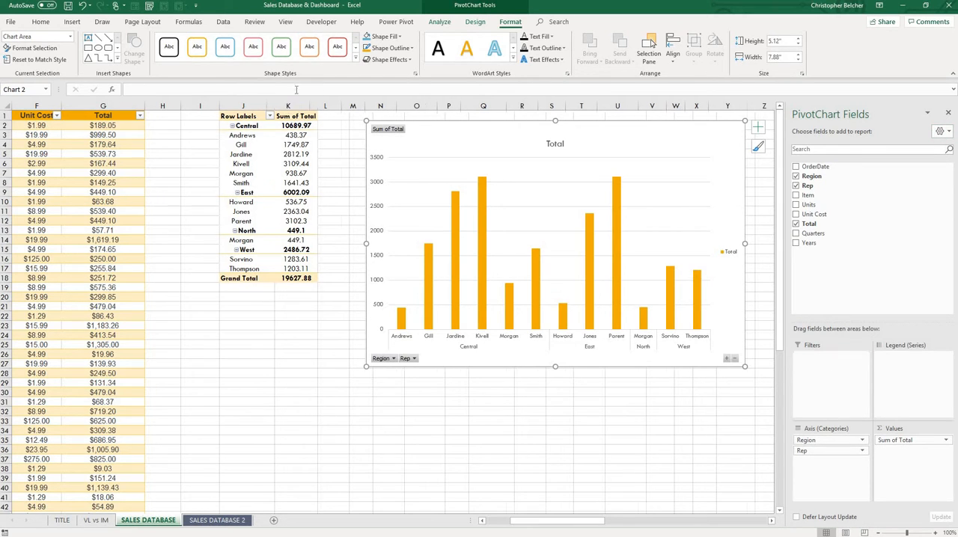
click(306, 117)
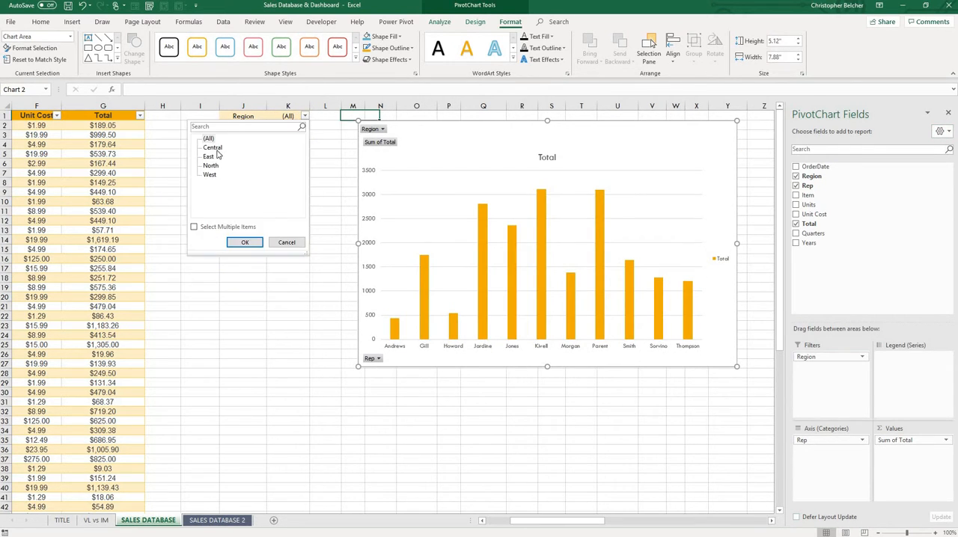
click(214, 148)
click(210, 140)
click(195, 227)
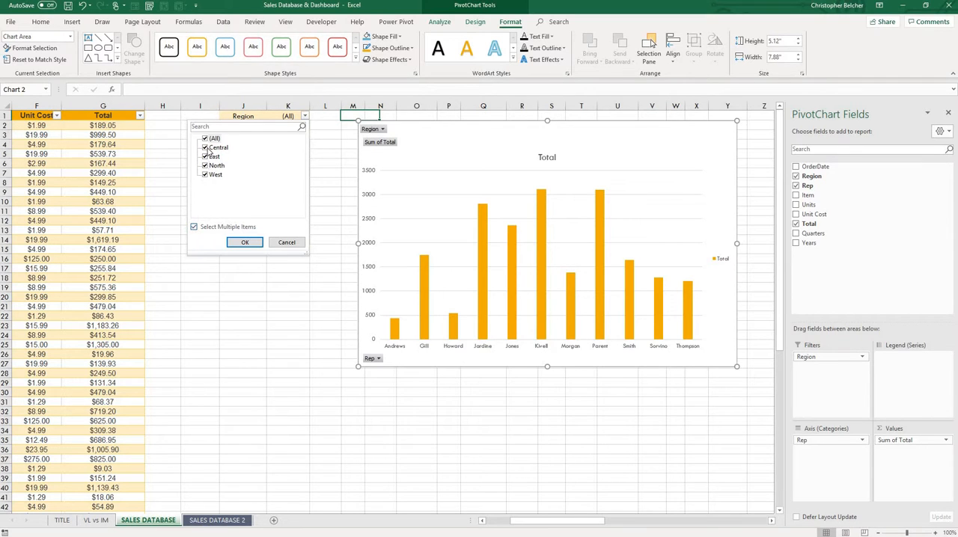
click(205, 139)
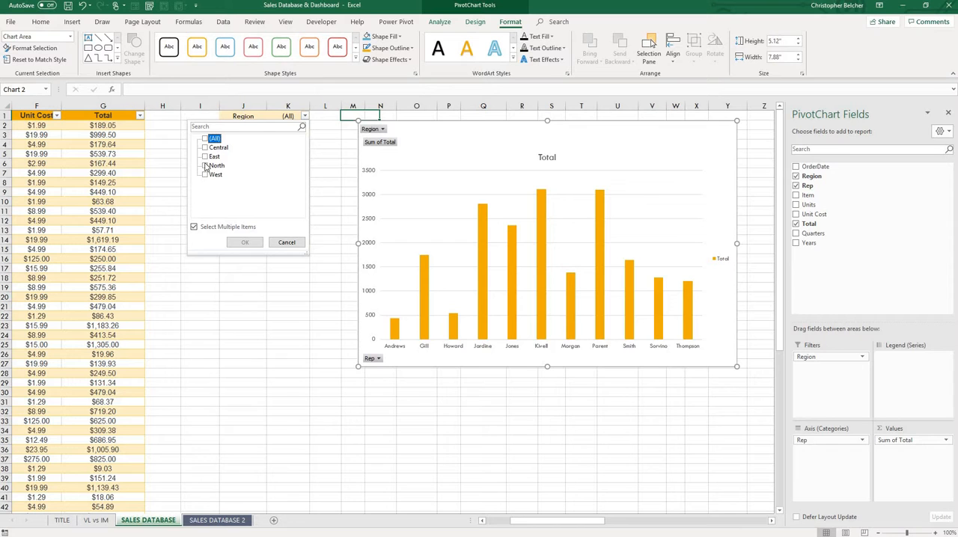
click(205, 157)
click(247, 243)
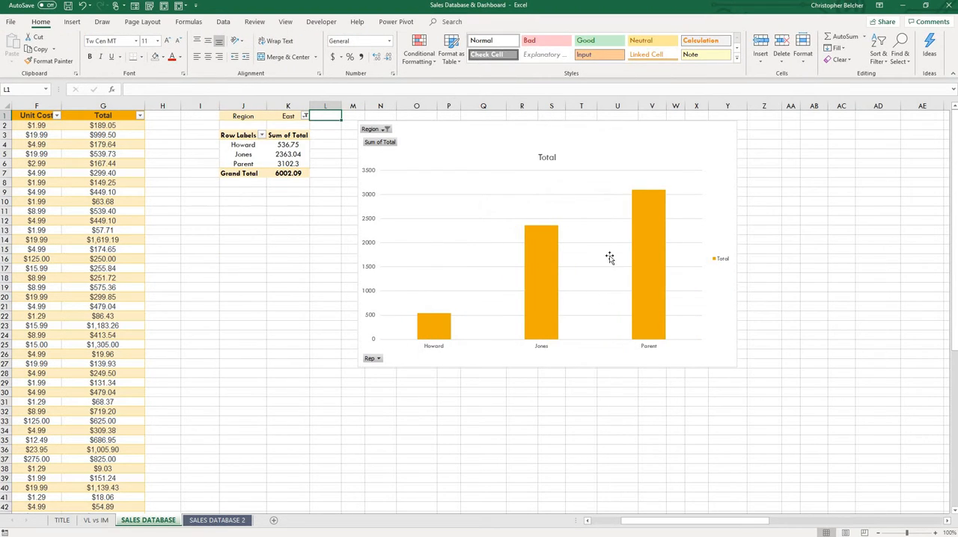
Include North alongside East in the Region filter and select the filter's value cell.
click(306, 117)
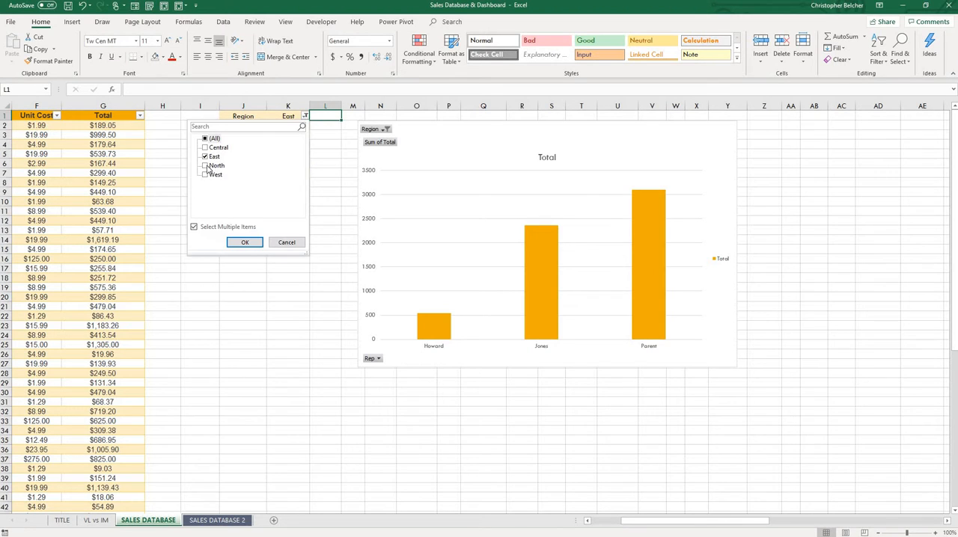
click(206, 166)
click(245, 243)
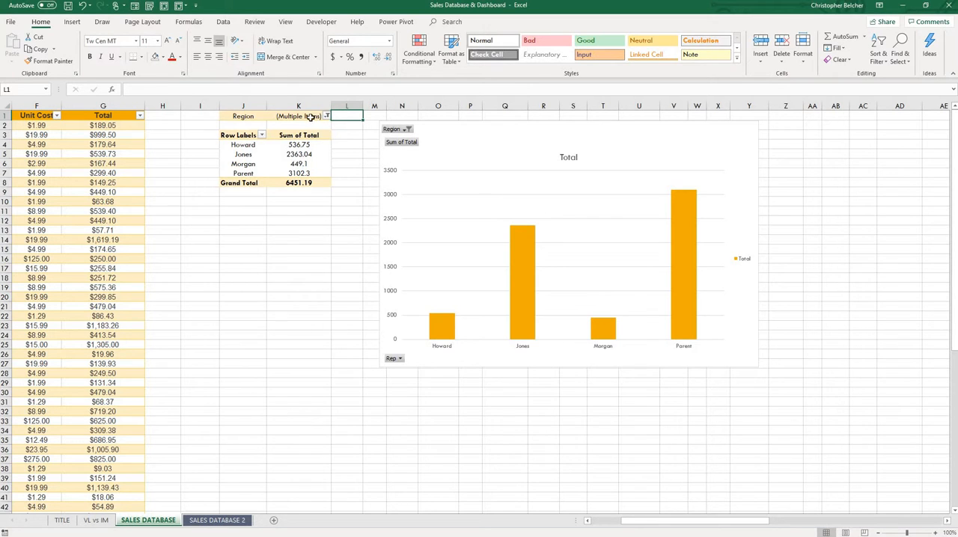
key(Left)
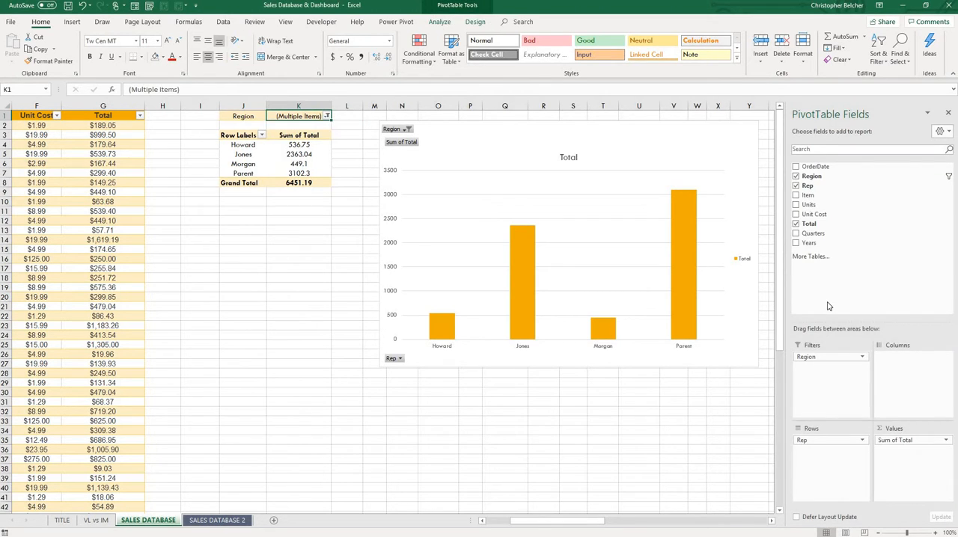